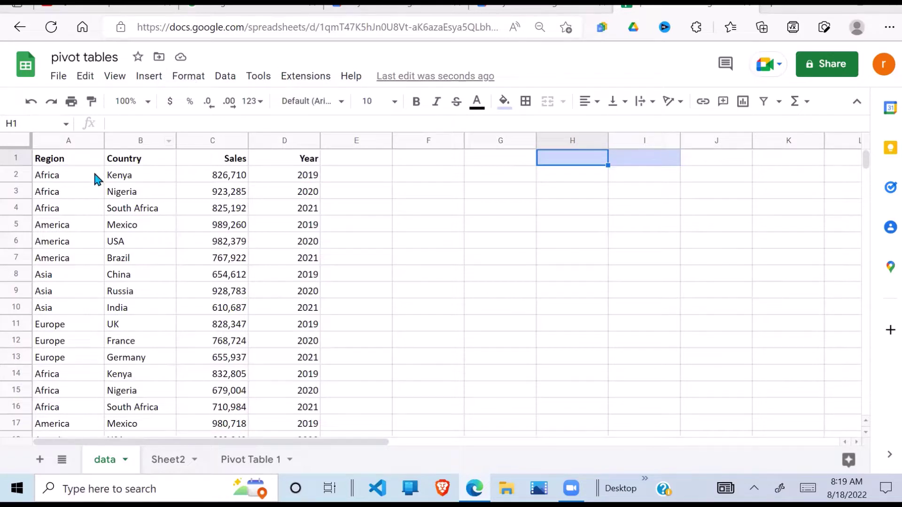
Step: Review the Region, Country, Sales and Year records on the data sheet and the All Regions and All Countries headings on Sheet2
left_click_drag(71, 175, 300, 350)
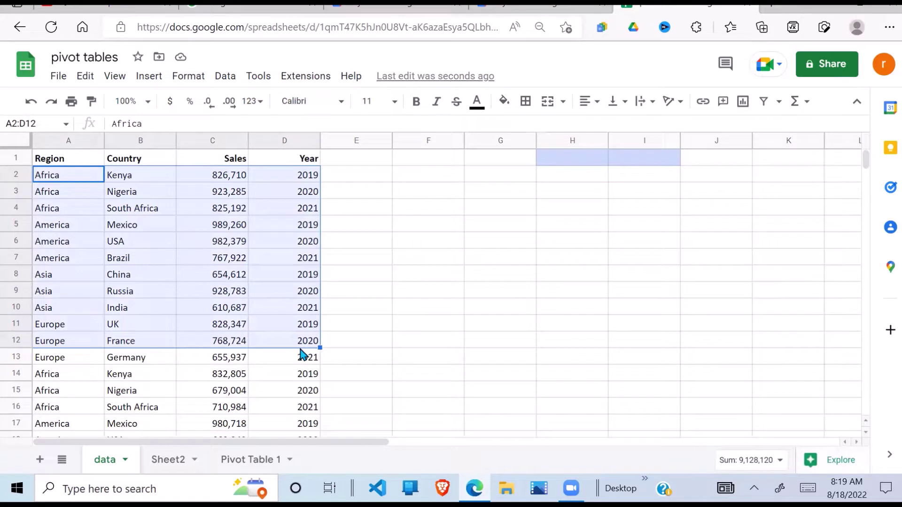
left_click_drag(57, 177, 66, 357)
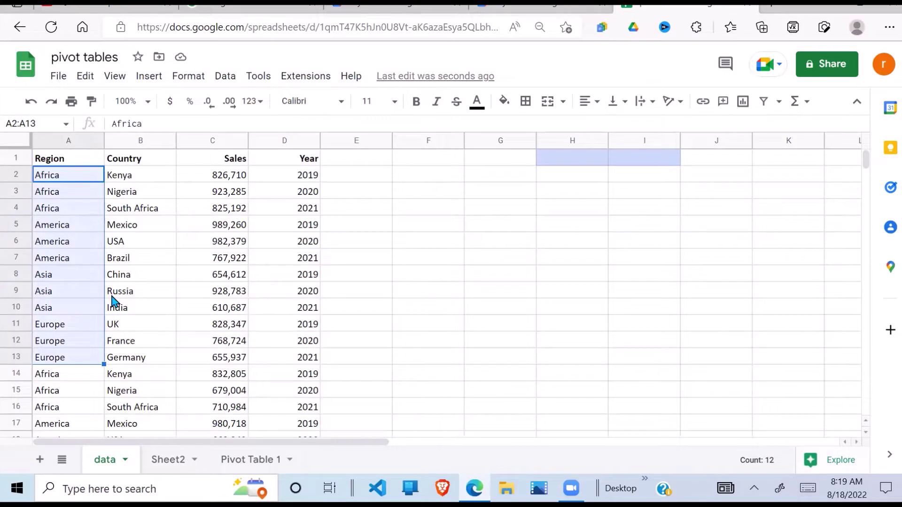
left_click_drag(109, 170, 50, 176)
left_click(179, 207)
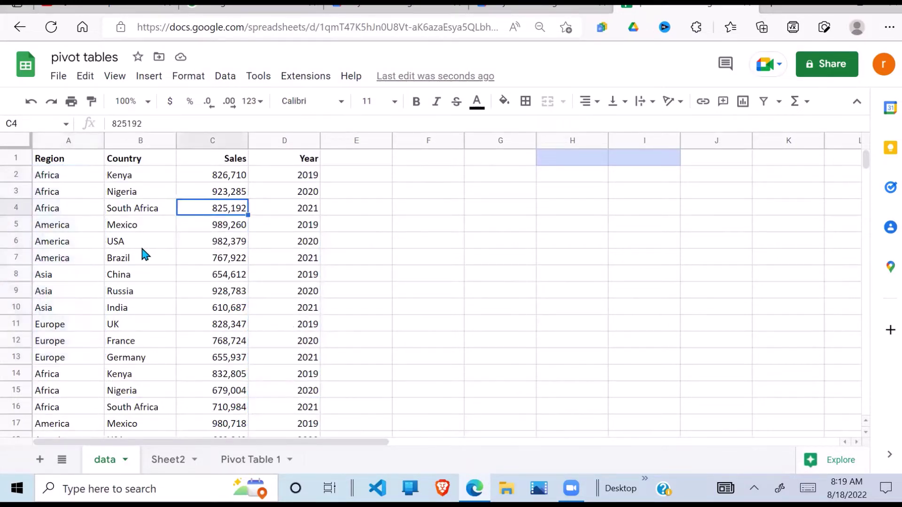
left_click(141, 244)
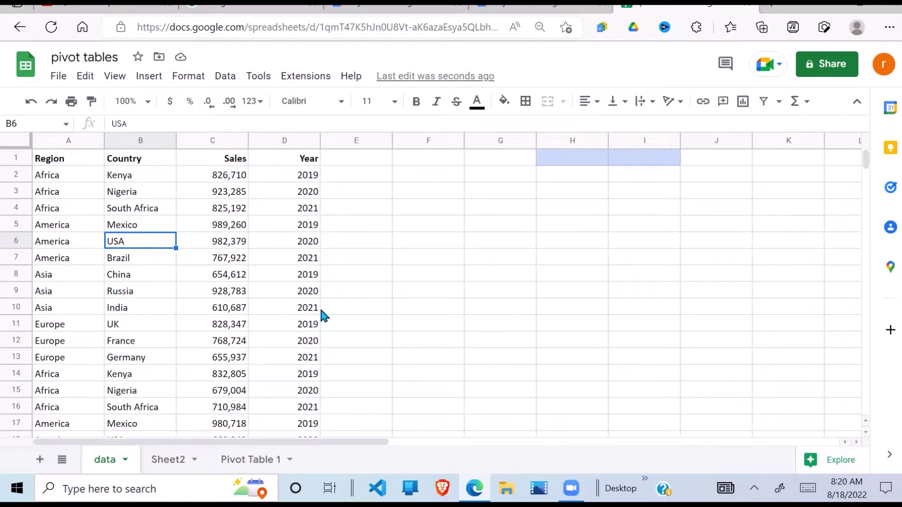
left_click(169, 459)
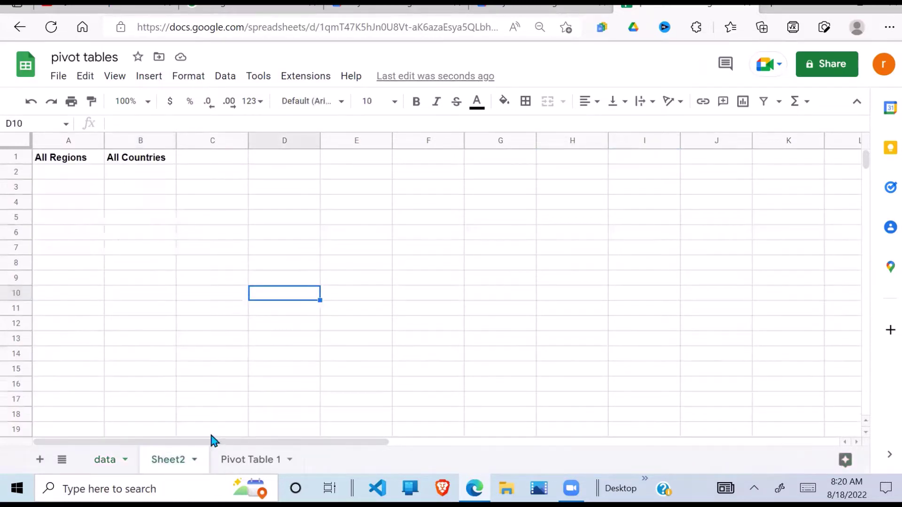
left_click(93, 176)
left_click(103, 460)
Step: Examine the shaded cells H1 and I1 and the empty area beneath them on the data sheet
left_click_drag(540, 158, 668, 161)
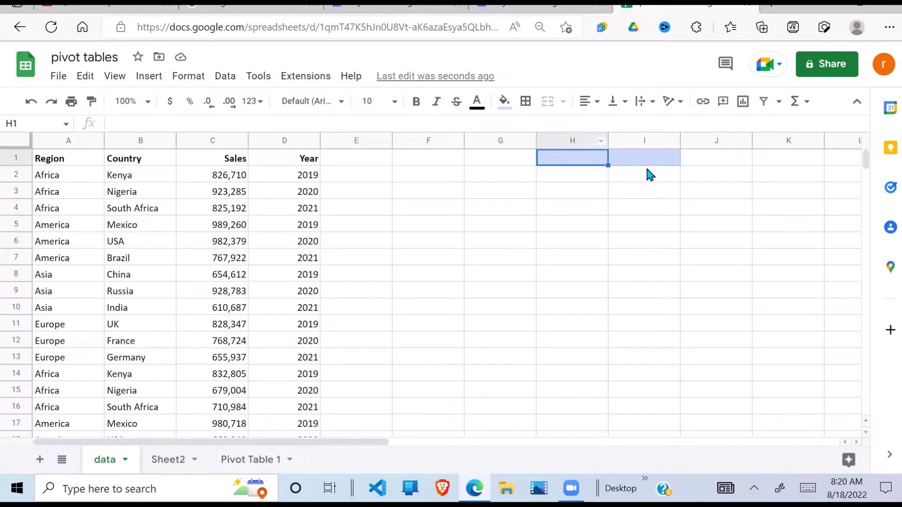
key("Tab")
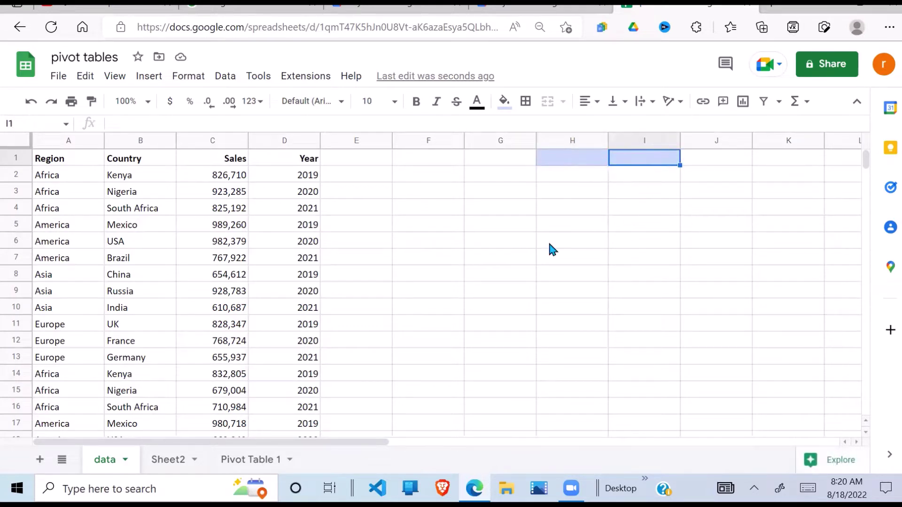
left_click_drag(493, 225, 804, 343)
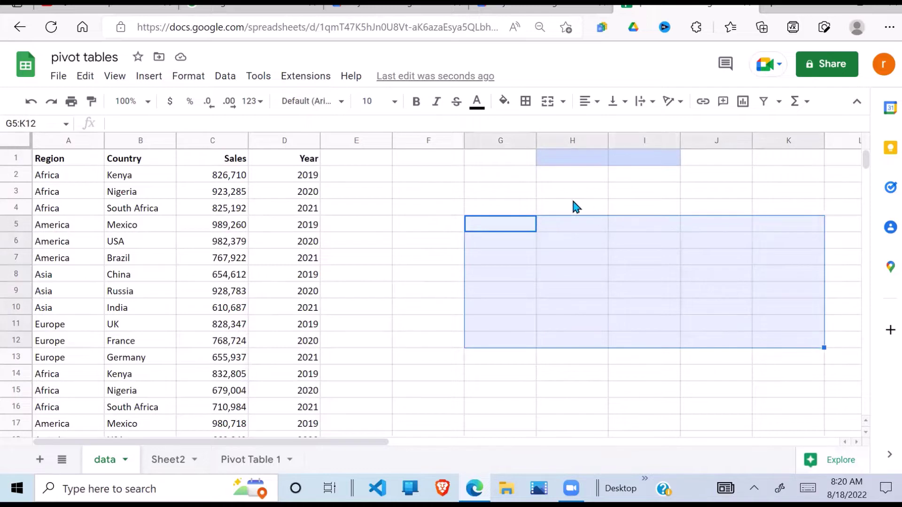
left_click(650, 156)
left_click(572, 163)
left_click(645, 160)
left_click_drag(573, 163, 635, 164)
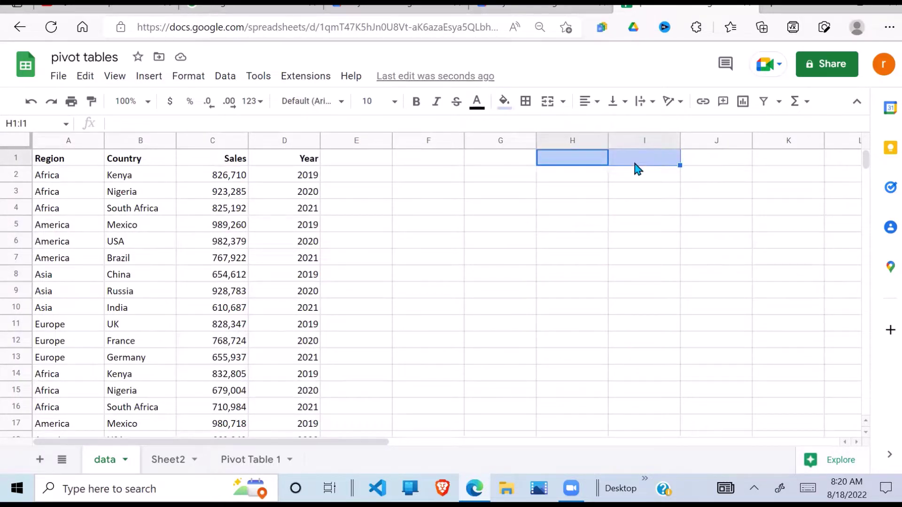
left_click(467, 226)
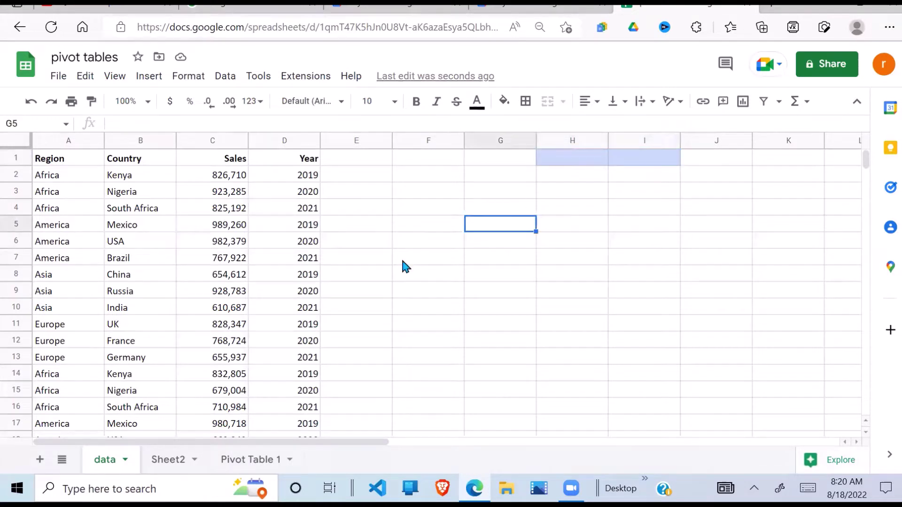
Step: Enter =unique(data!A1:A) in cell A2 of Sheet2, under All Regions
left_click(168, 460)
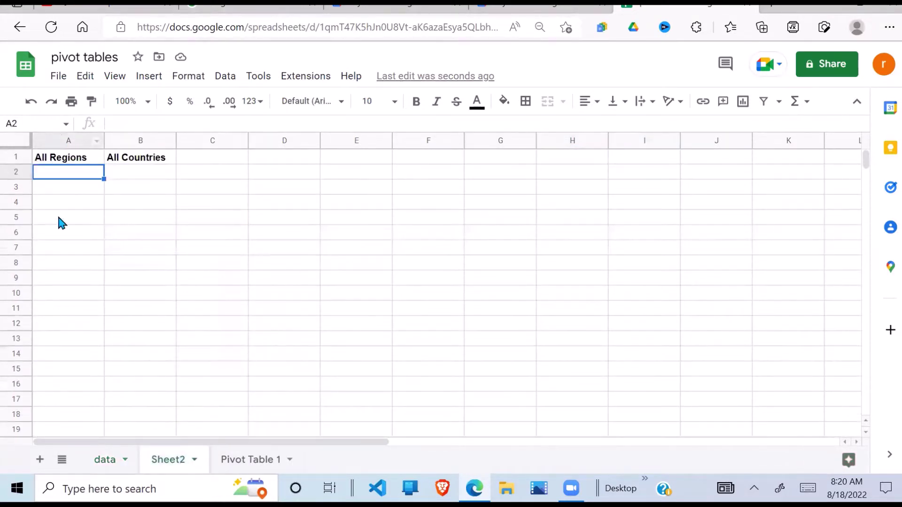
type("=uni")
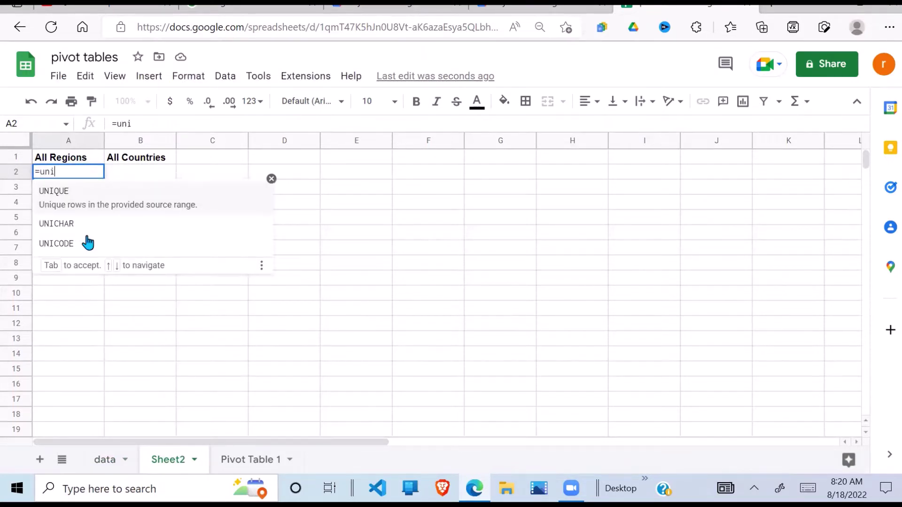
type("que(")
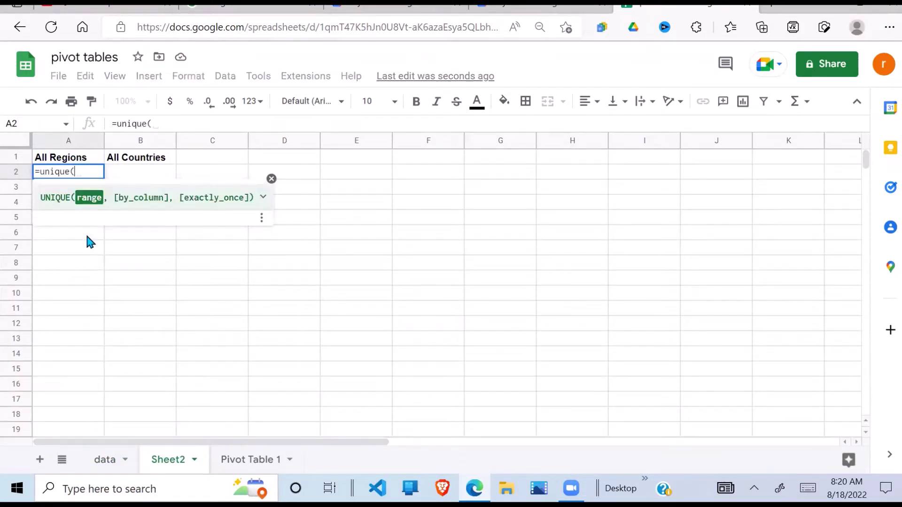
left_click(105, 460)
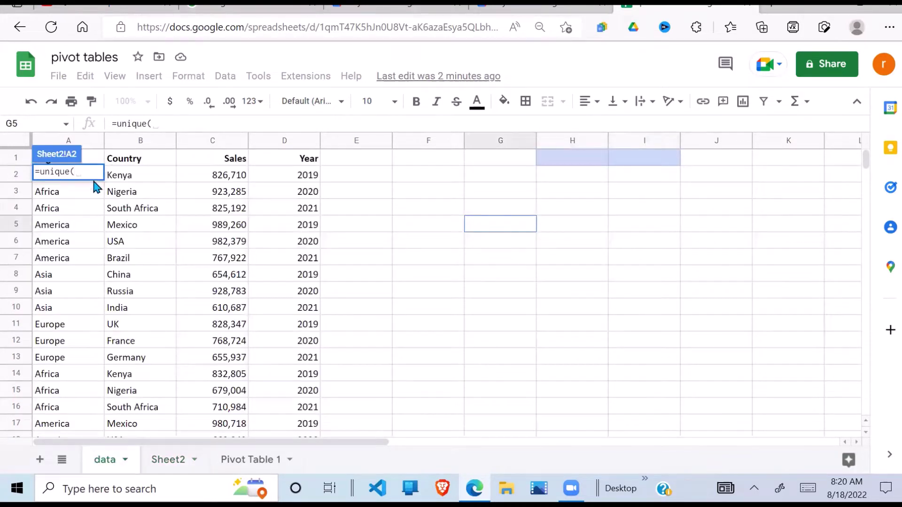
left_click_drag(81, 187, 63, 397)
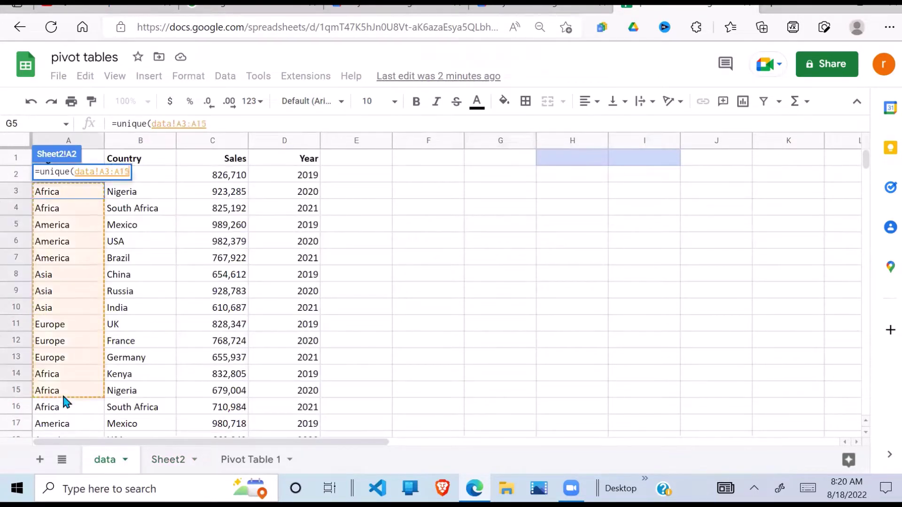
left_click(184, 124)
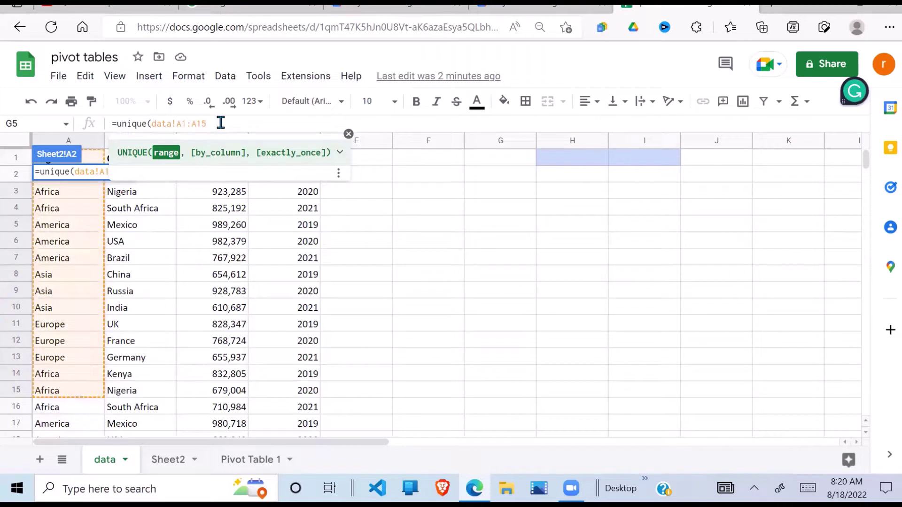
key("BackSpace")
key("BackSpace")
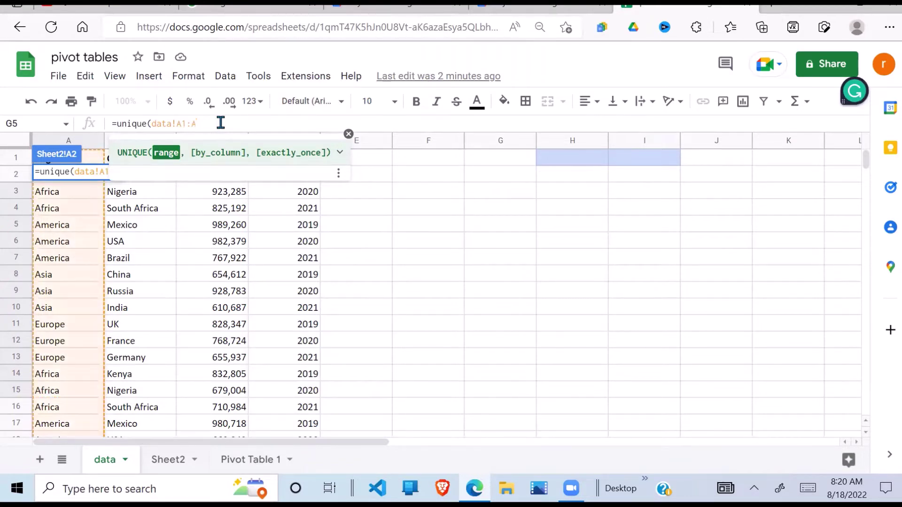
type(")")
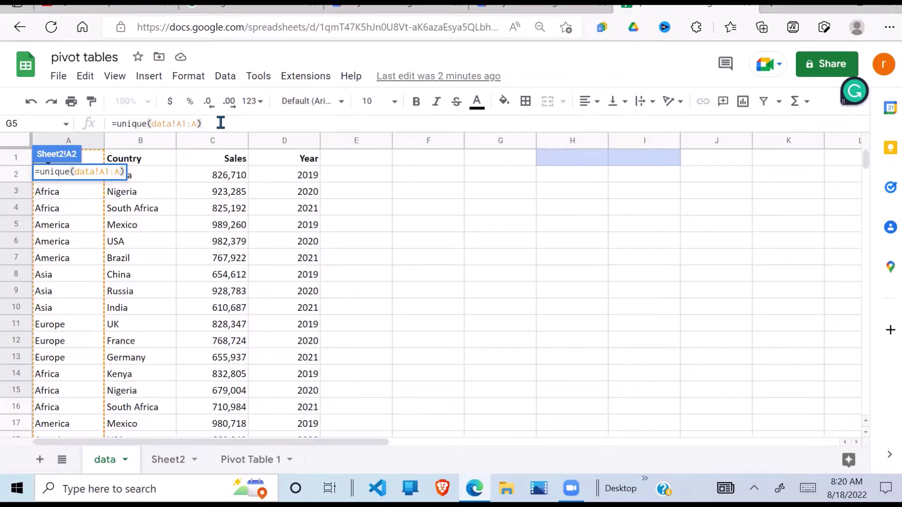
key("Return")
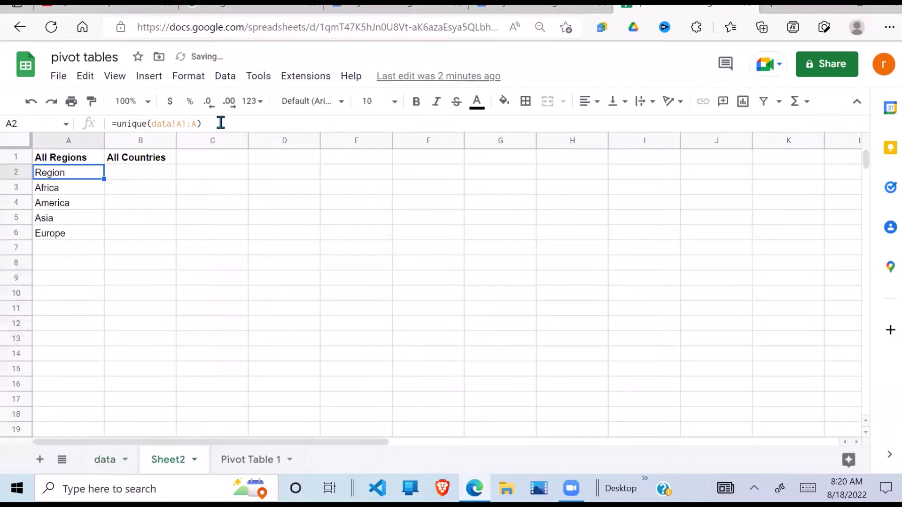
Step: Change the All Regions formula in Sheet2 cell A2 to =unique(data!A2:A) and compare the list with the data sheet's Region column
left_click(102, 234)
left_click(81, 172)
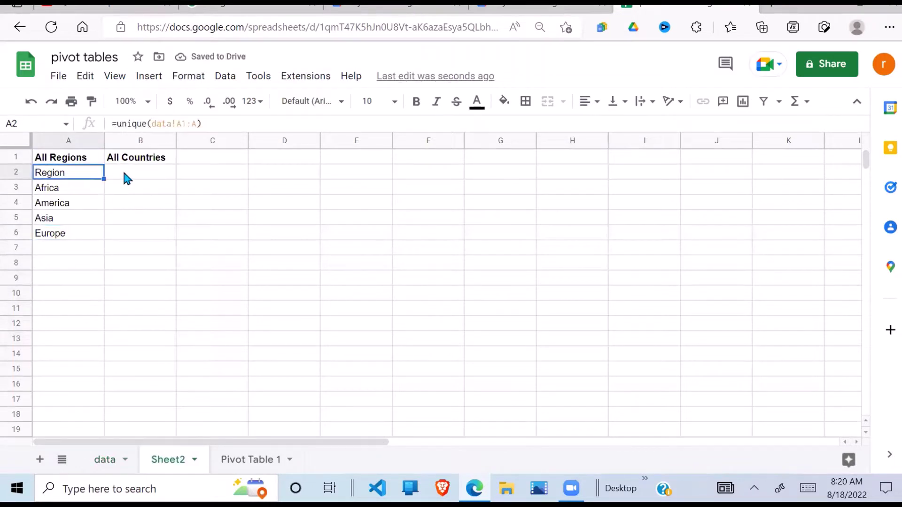
left_click(187, 126)
type("2")
key("Return")
left_click(85, 218)
left_click_drag(94, 171, 82, 187)
left_click_drag(80, 253, 76, 264)
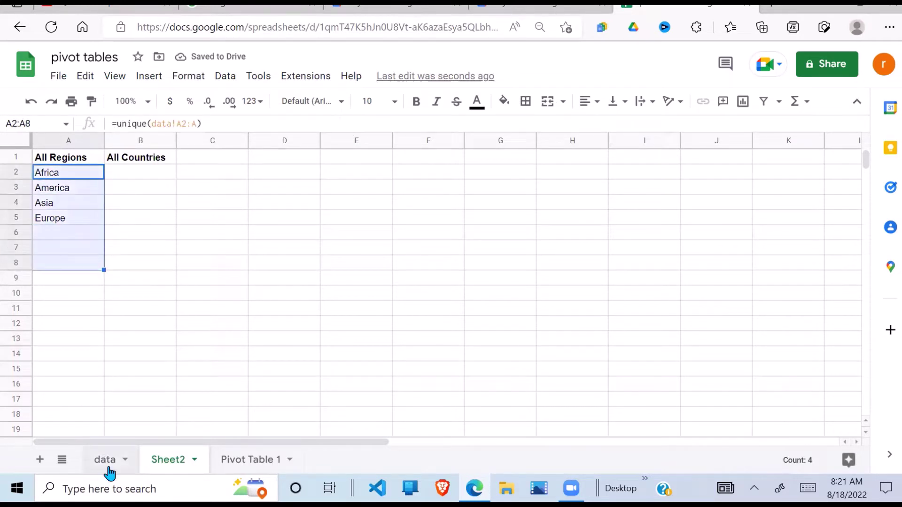
left_click(106, 463)
left_click_drag(60, 174, 62, 409)
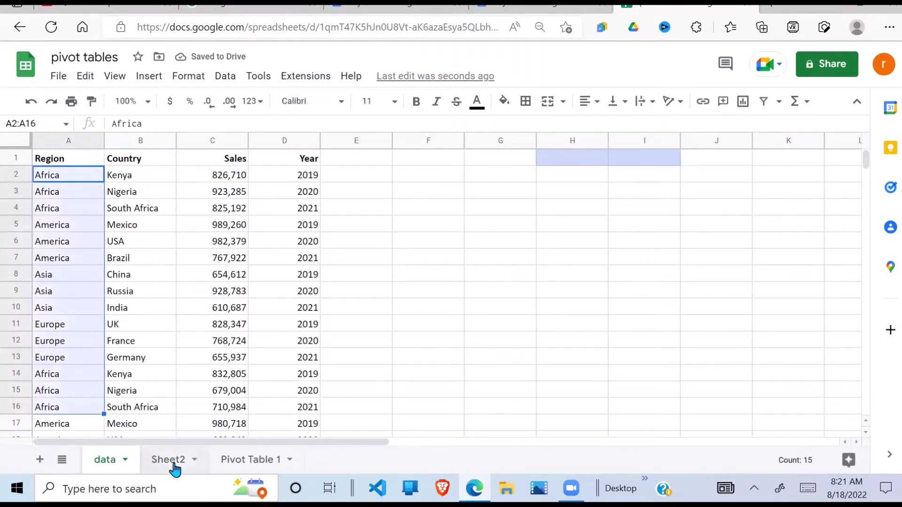
left_click(168, 459)
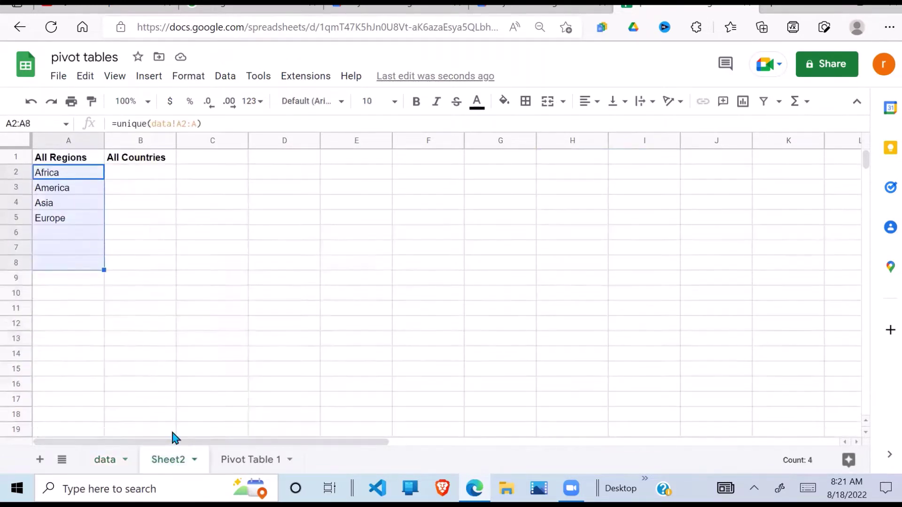
Step: Enter =unique(data!B2:B) in cell B2 of Sheet2, under All Countries, and review both lists
left_click(155, 178)
type("=unique")
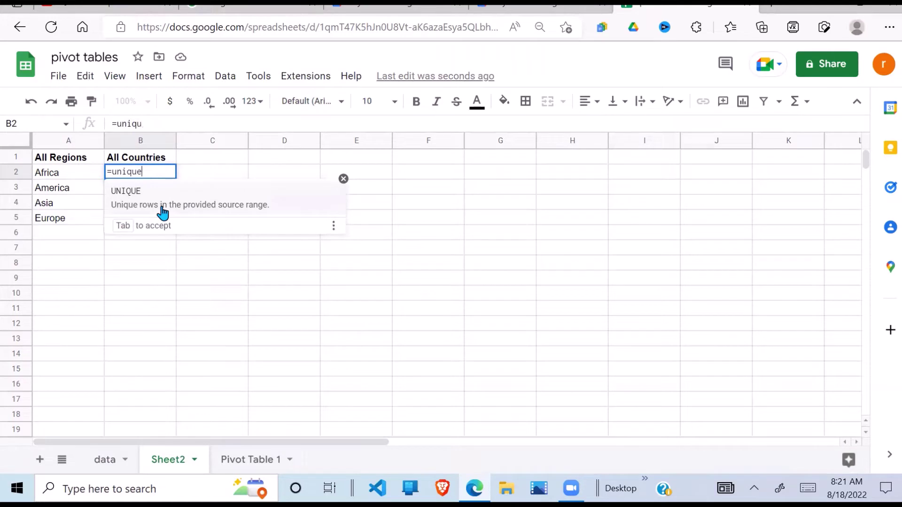
type("(")
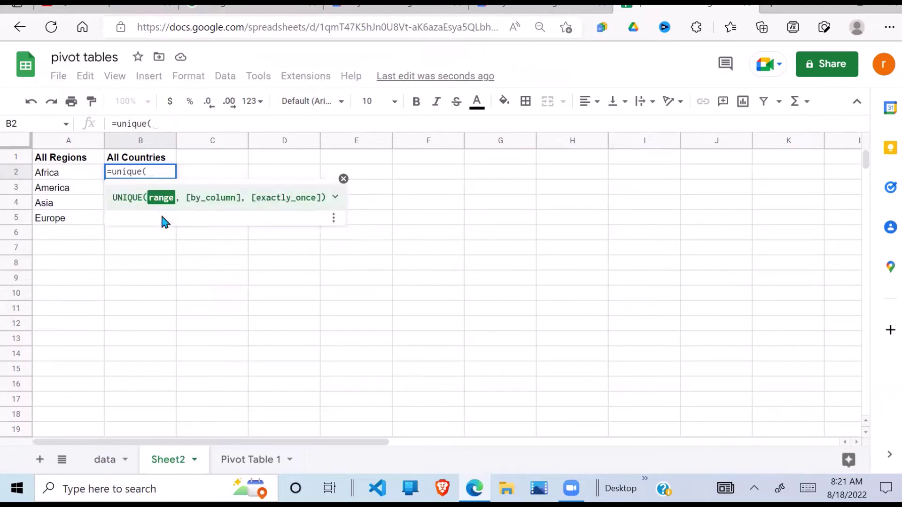
left_click(104, 459)
left_click_drag(170, 185, 155, 241)
left_click(186, 126)
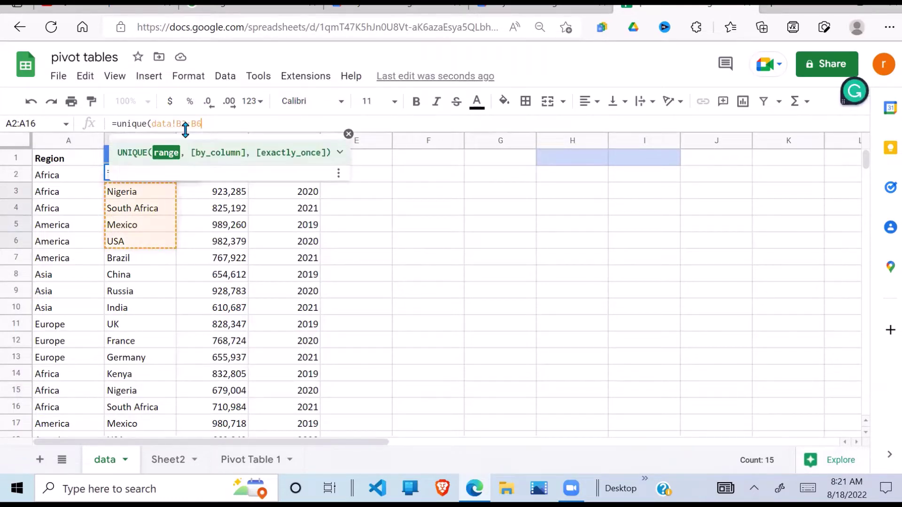
key("BackSpace")
type("2")
left_click(215, 123)
key("BackSpace")
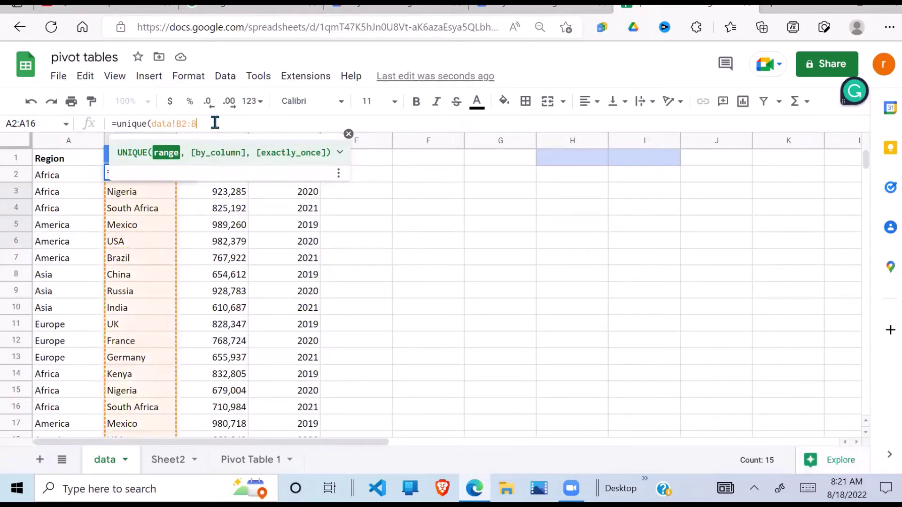
type(")")
key("Return")
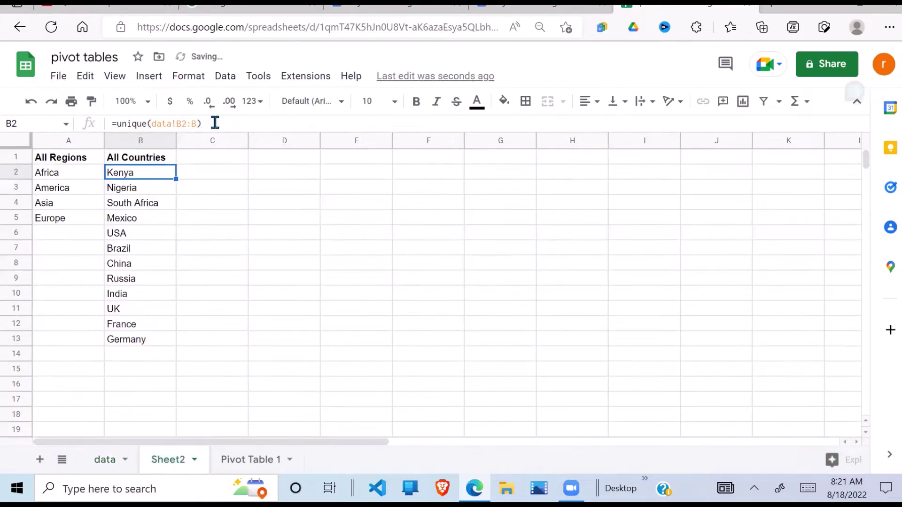
left_click(357, 218)
left_click_drag(166, 174, 158, 348)
left_click_drag(57, 174, 67, 267)
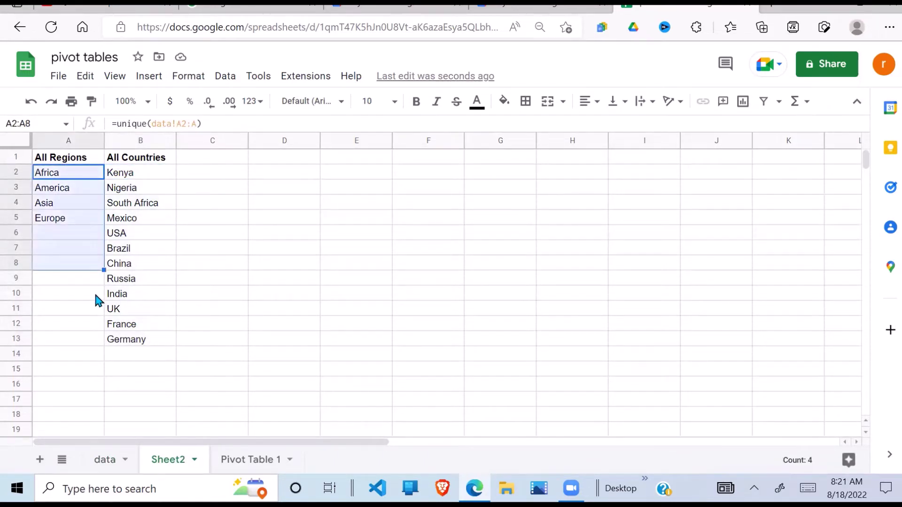
Step: Add a dropdown to cell H1 of the data sheet using data validation with the list range Sheet2!A2:A
left_click(105, 459)
left_click(505, 225)
left_click(583, 160)
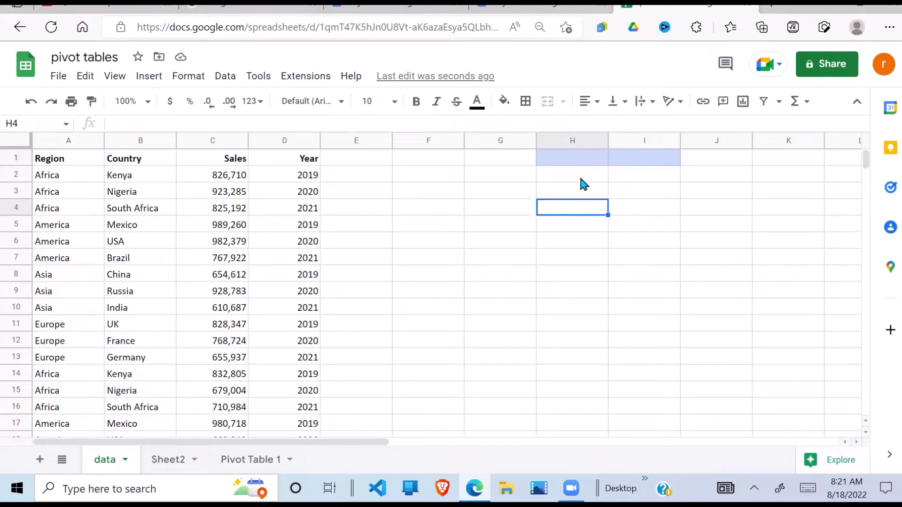
left_click(225, 79)
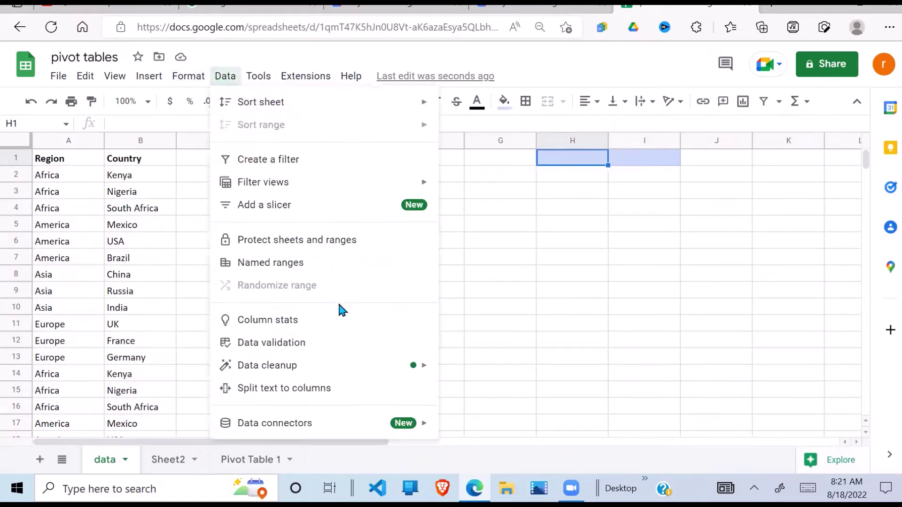
left_click(285, 344)
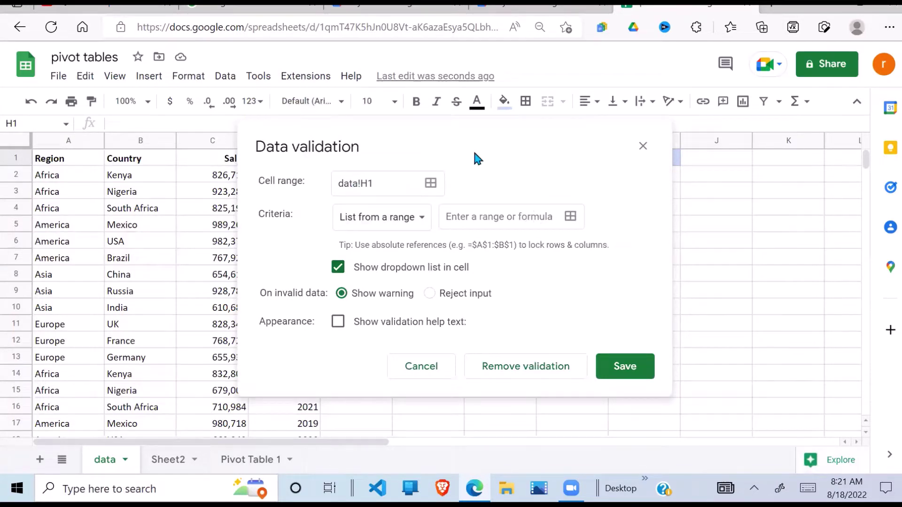
left_click_drag(483, 129, 577, 199)
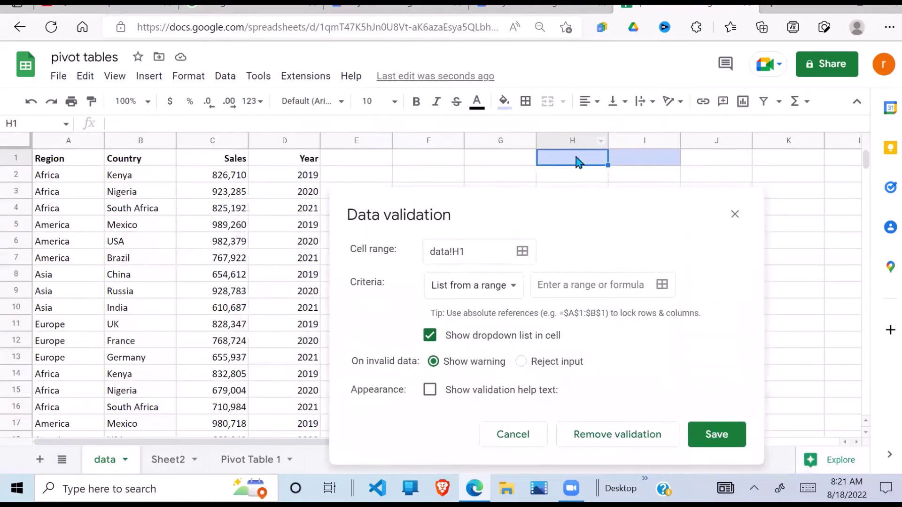
left_click(662, 286)
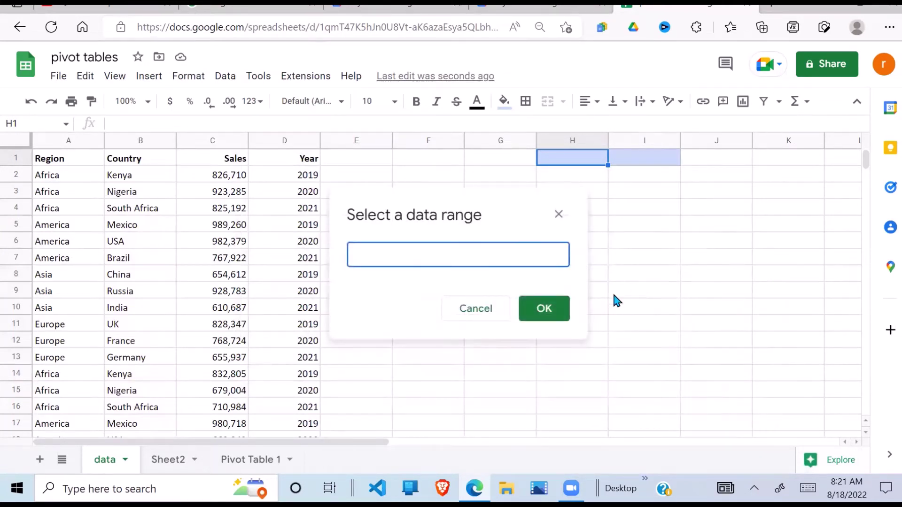
left_click(170, 461)
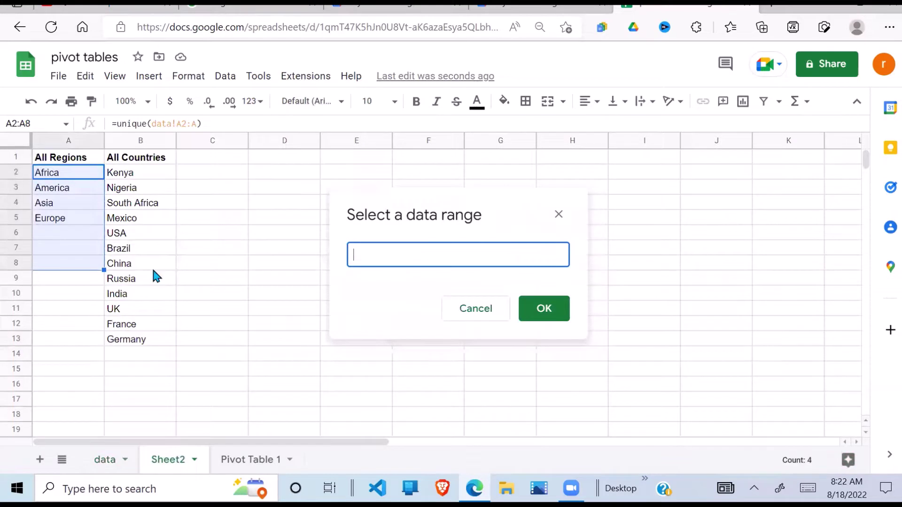
left_click_drag(89, 176, 87, 265)
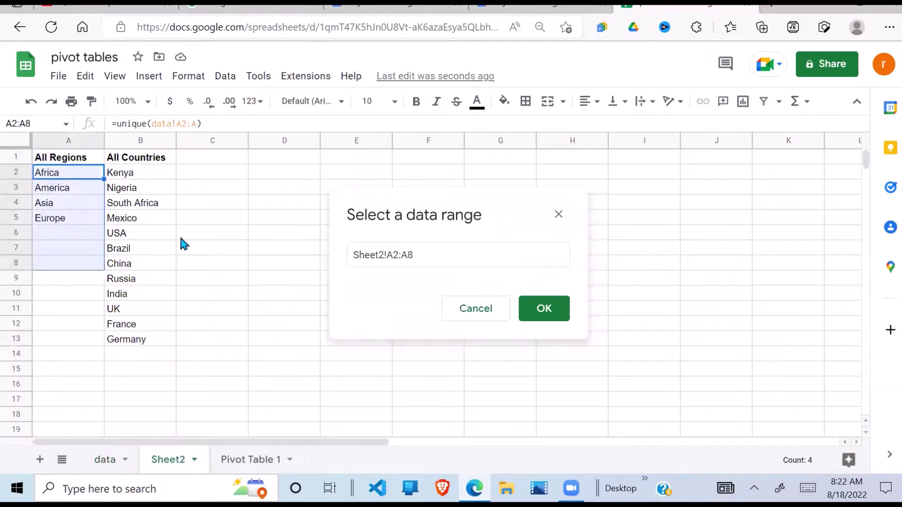
left_click(423, 260)
key("BackSpace")
left_click(556, 312)
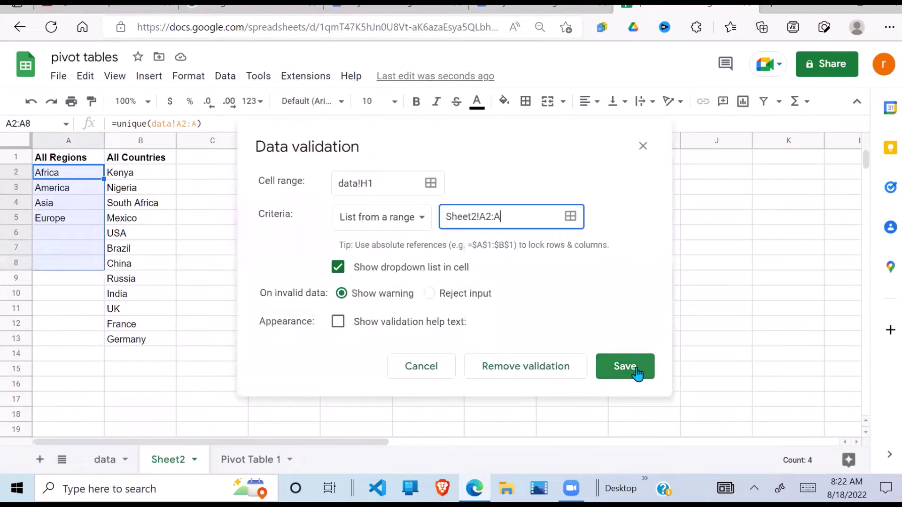
left_click(632, 373)
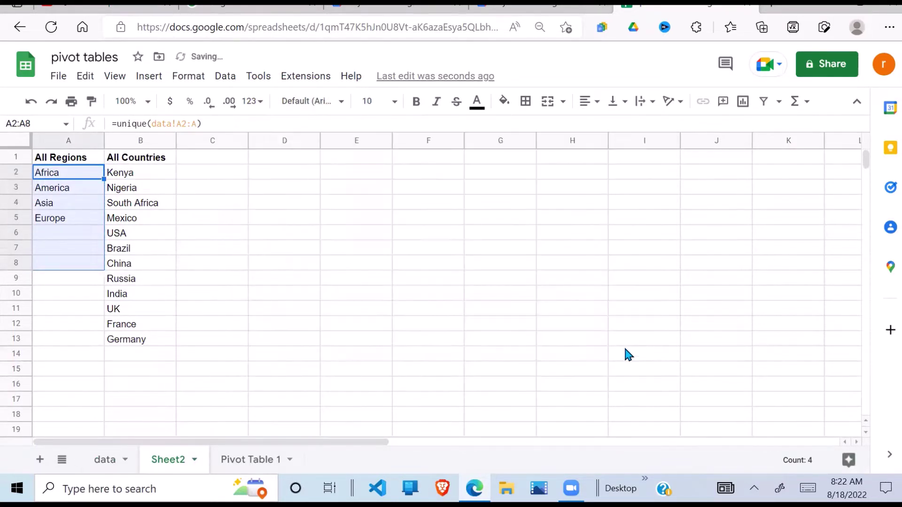
Step: On the data sheet, try Africa and Europe in cell H1's dropdown, and leave Asia selected
left_click(104, 460)
left_click(512, 310)
left_click(600, 158)
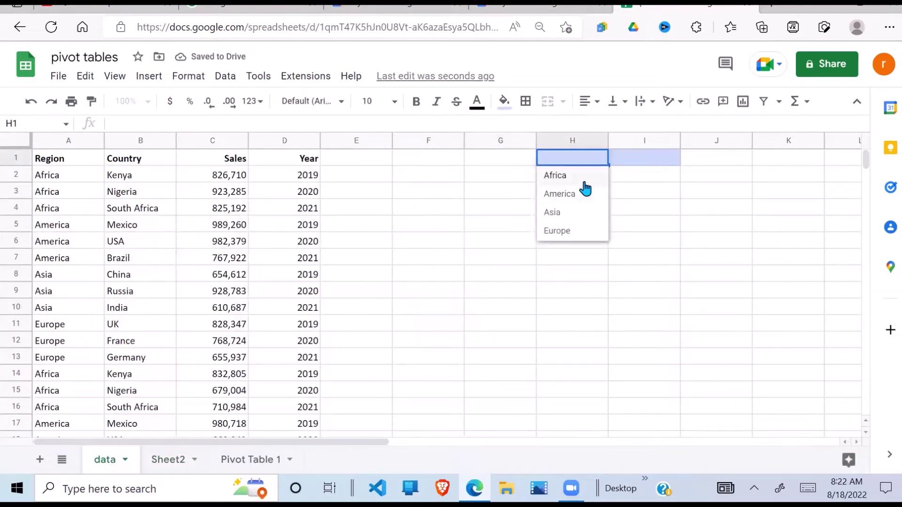
left_click(585, 179)
left_click(600, 159)
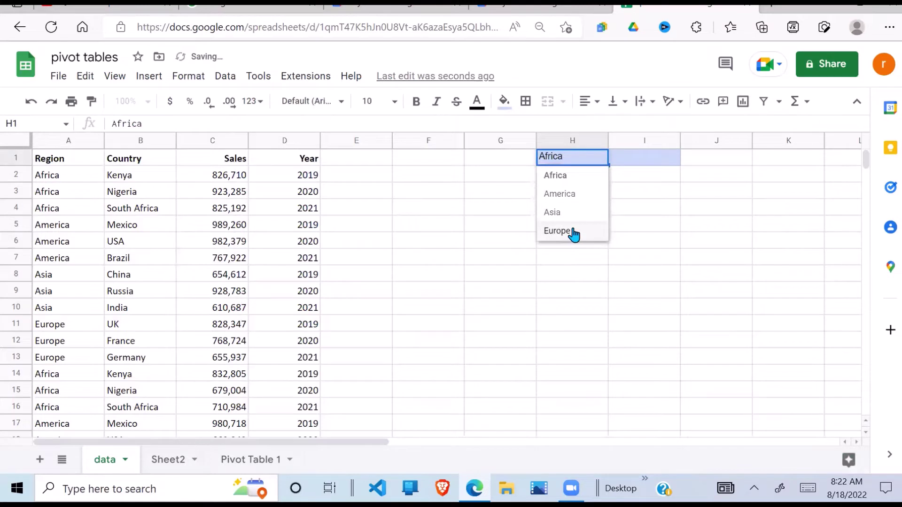
left_click(574, 232)
left_click(577, 208)
left_click(580, 175)
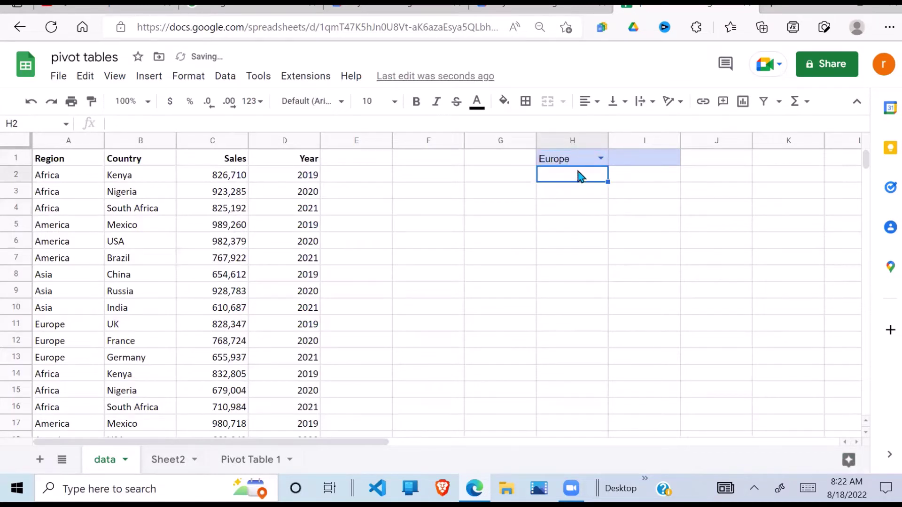
left_click(600, 158)
left_click(583, 213)
left_click(577, 261)
Step: Add a dropdown to cell I1 of the data sheet using data validation with the list range Sheet2!B2:B
left_click(643, 162)
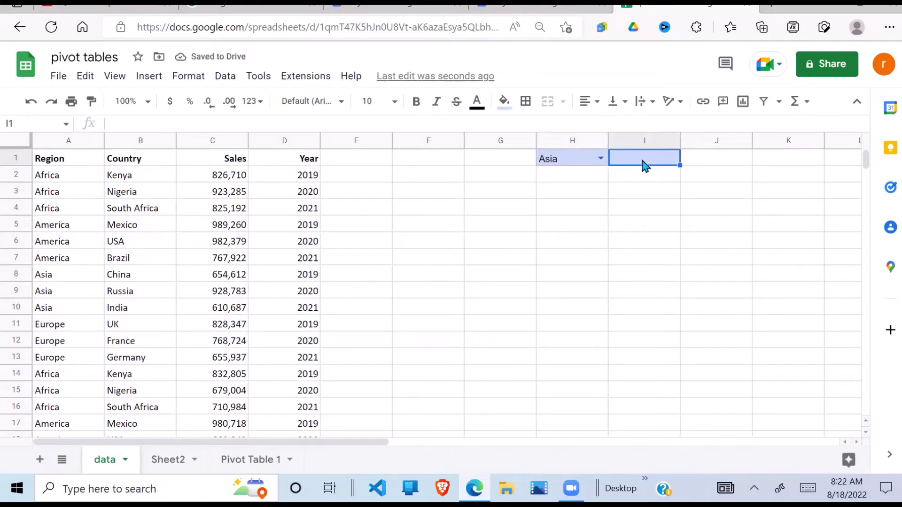
left_click(257, 76)
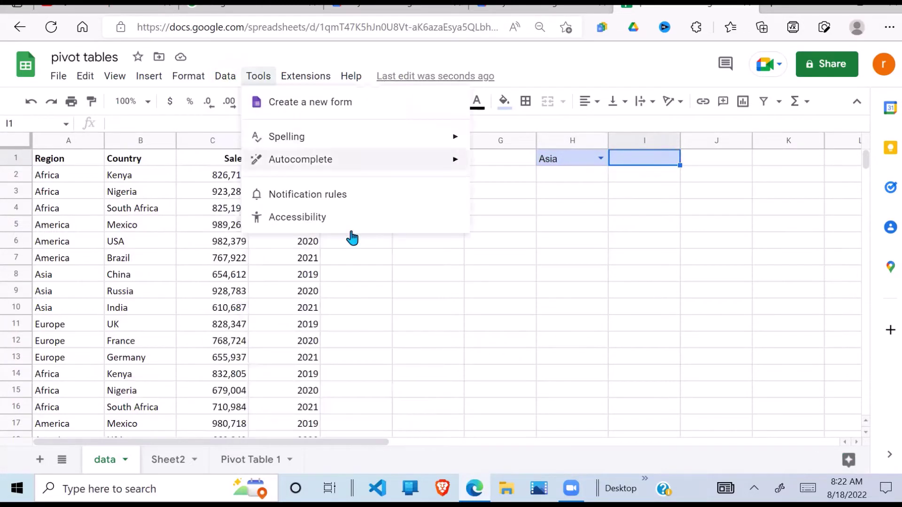
left_click(229, 77)
left_click(226, 78)
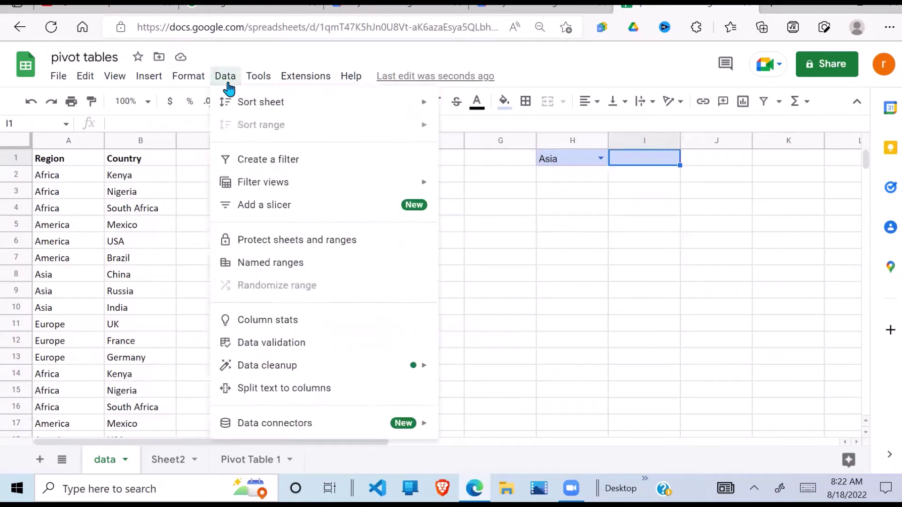
left_click(254, 343)
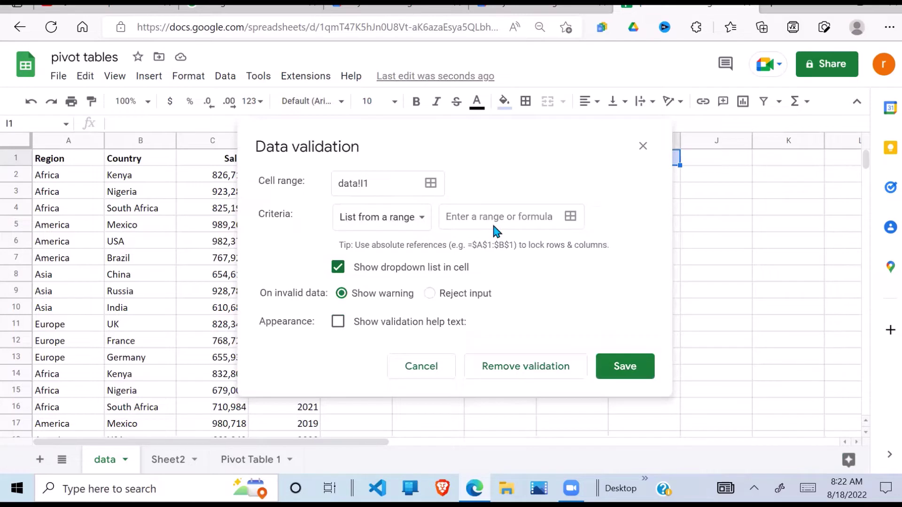
left_click(571, 218)
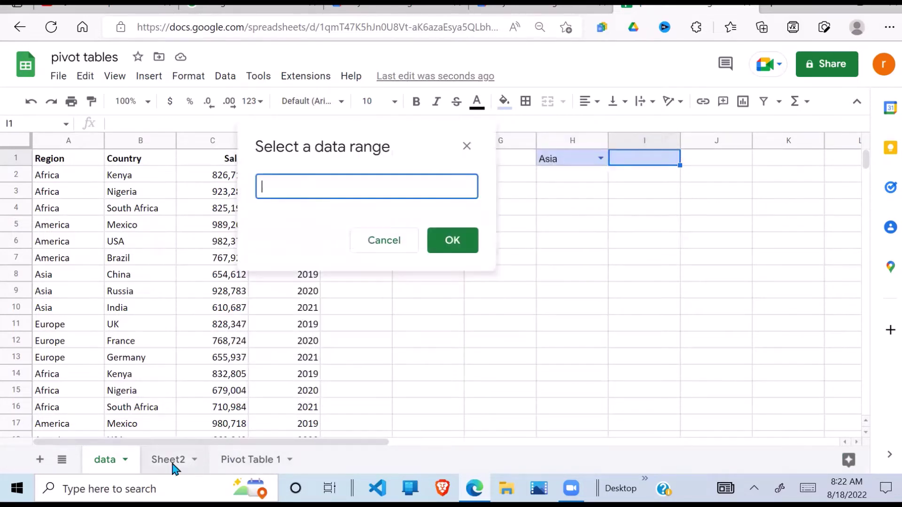
left_click(170, 461)
left_click_drag(157, 174, 153, 311)
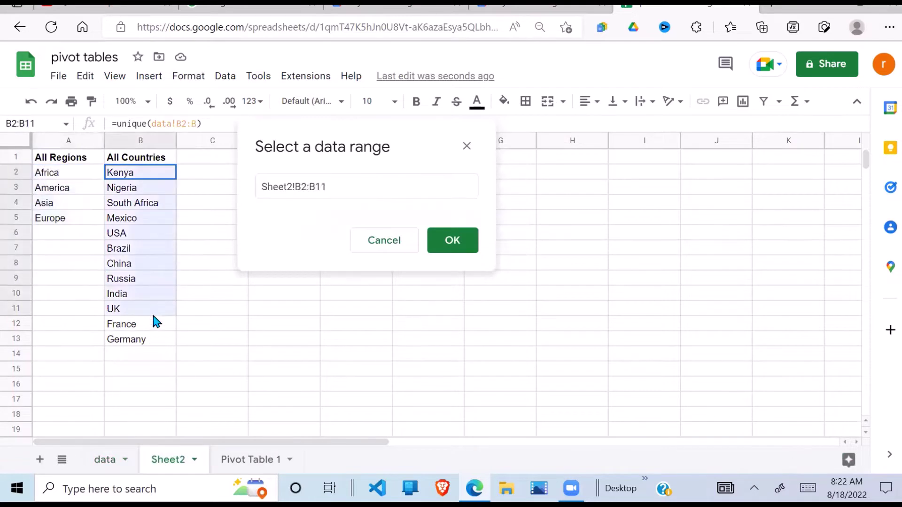
left_click(334, 190)
key("BackSpace")
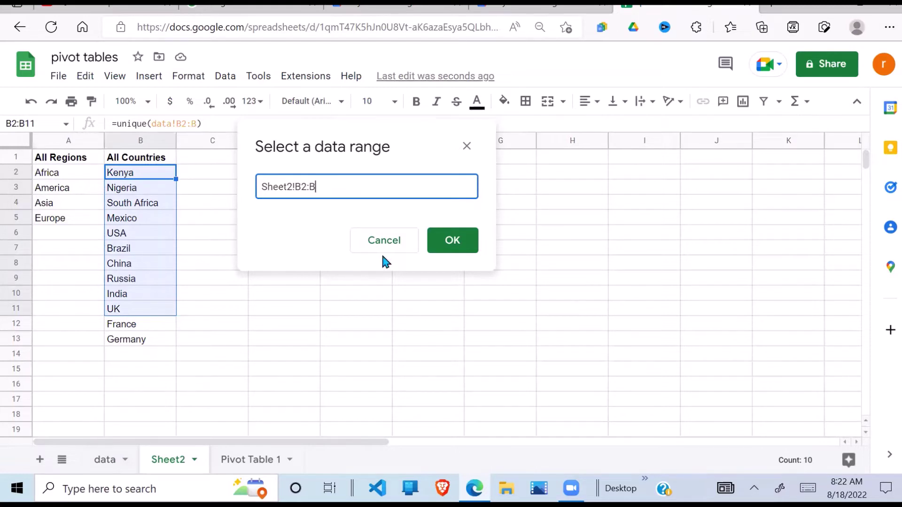
left_click(453, 242)
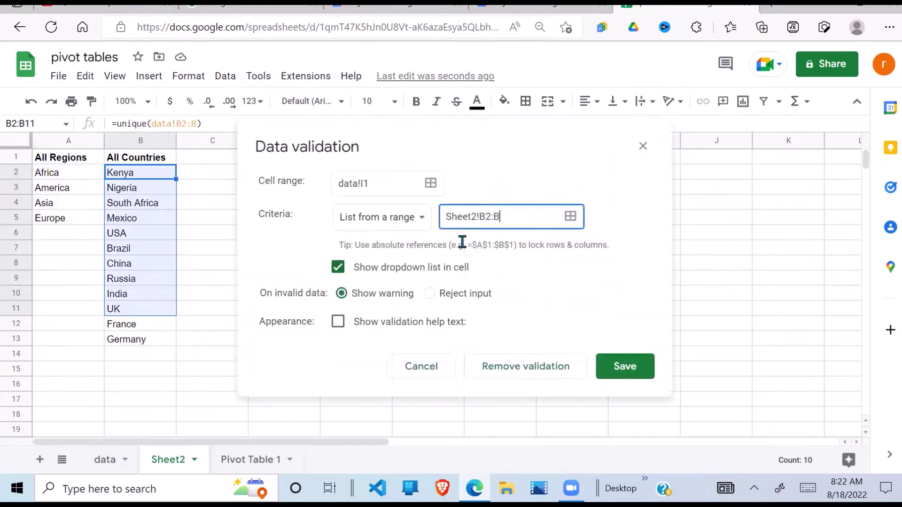
left_click(625, 368)
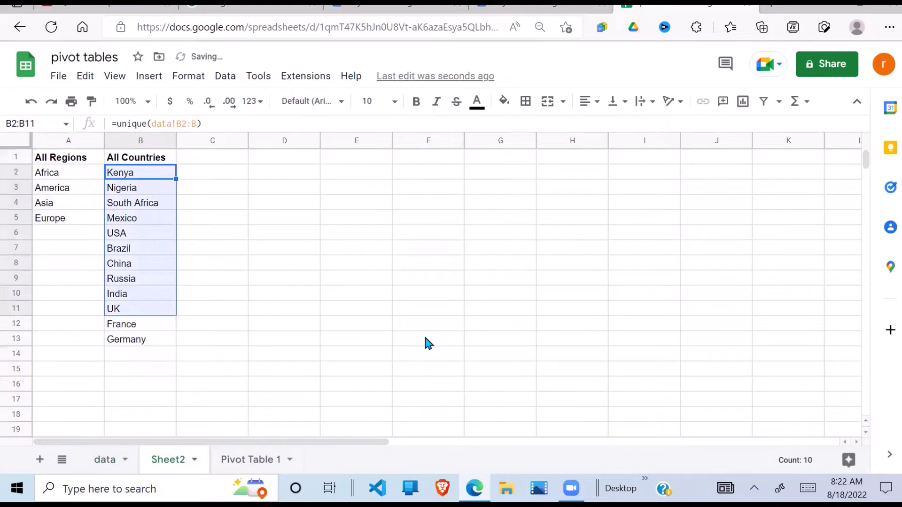
Step: Return to the data sheet and choose Mexico from the country dropdown in cell I1
left_click(105, 460)
left_click(414, 323)
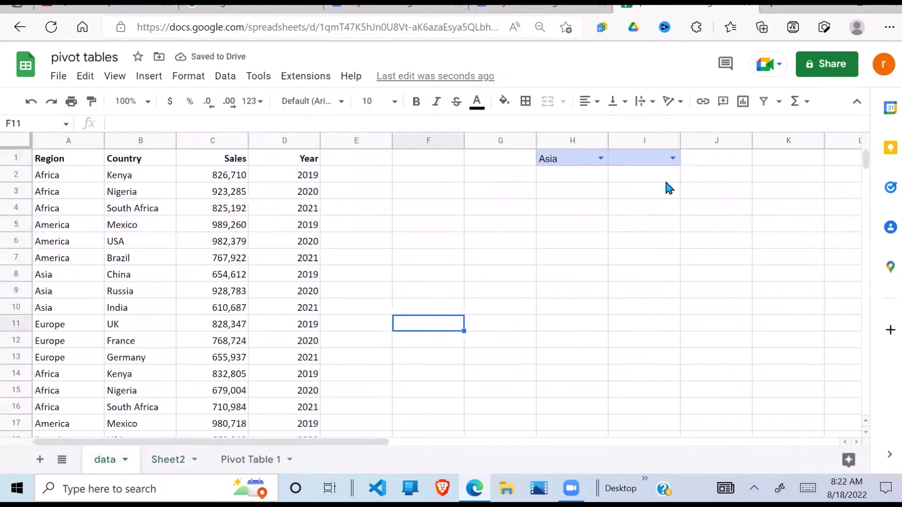
left_click(650, 159)
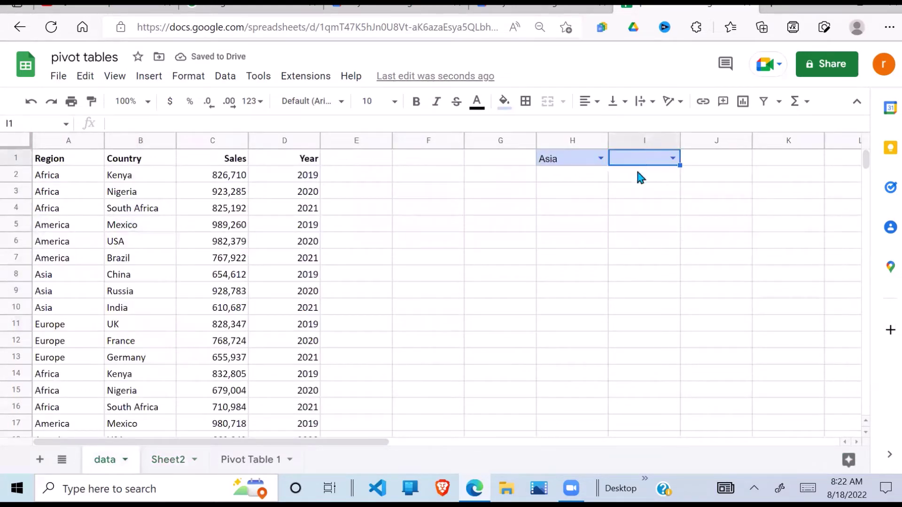
left_click(673, 159)
left_click(647, 229)
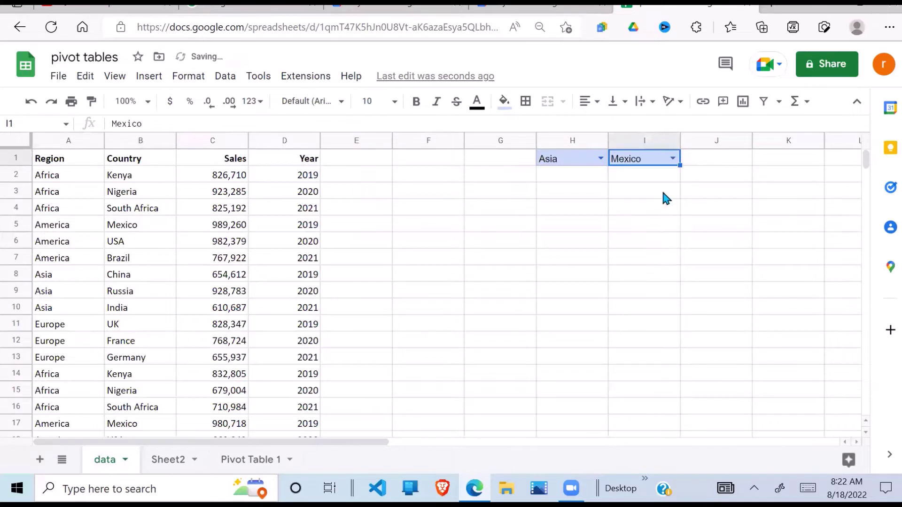
Step: Change cell I1's data validation to reject input on invalid data and save the rule
left_click(228, 76)
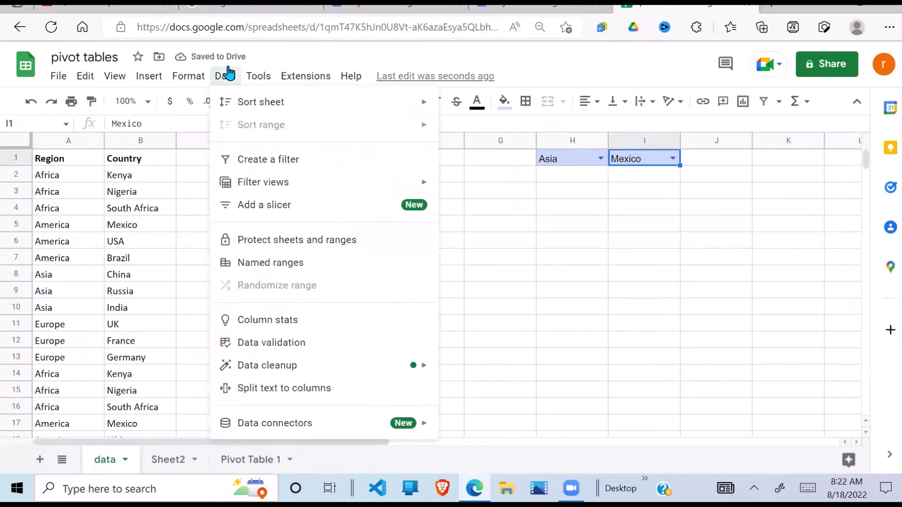
left_click(278, 344)
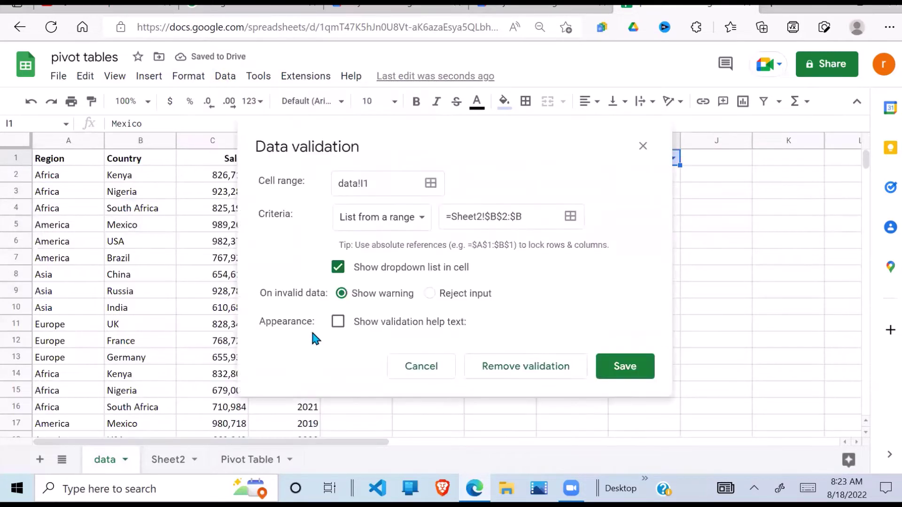
left_click(438, 295)
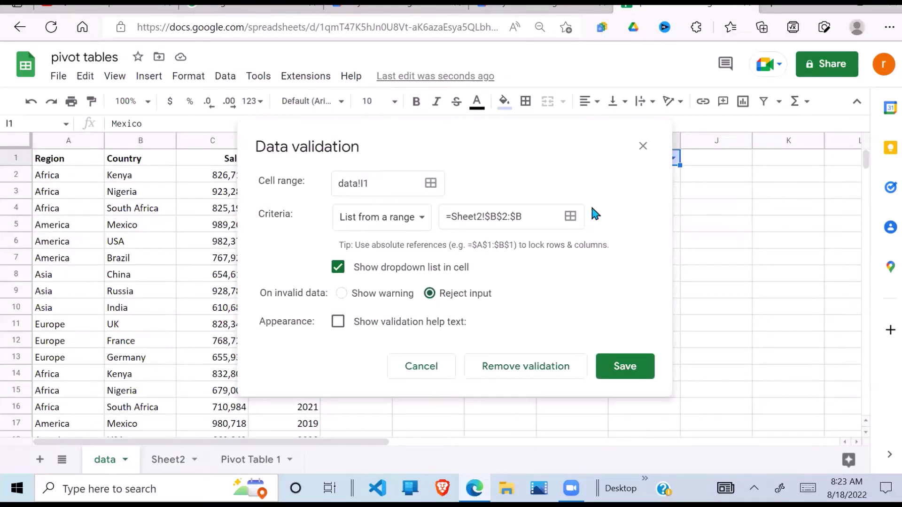
left_click(634, 373)
Step: Try to enter the invalid value Mexicohdhd in cell I1 to test the validation rule, and dismiss the error
left_click(651, 188)
left_click(644, 165)
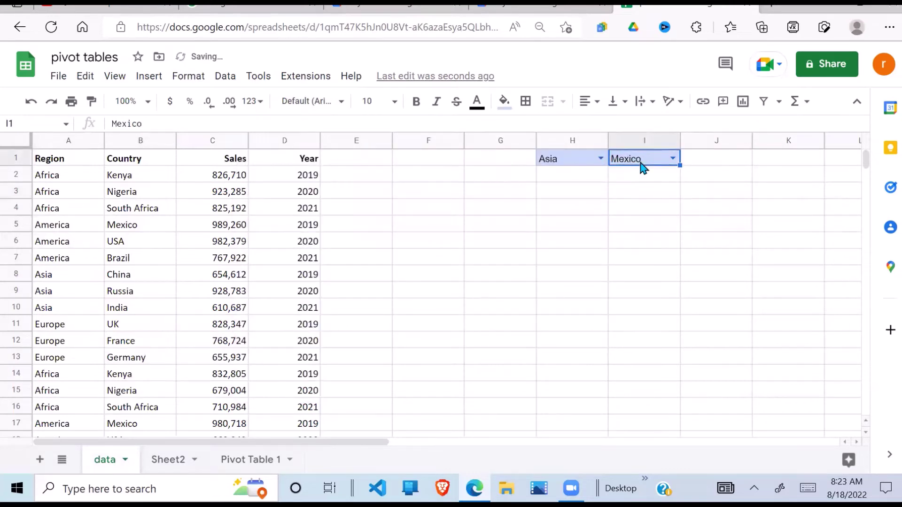
double_click(641, 161)
type("India")
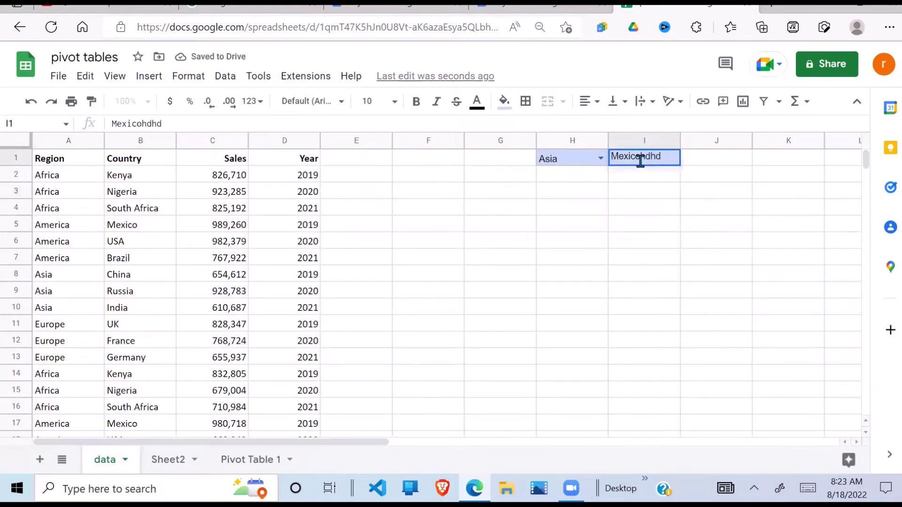
left_click(660, 191)
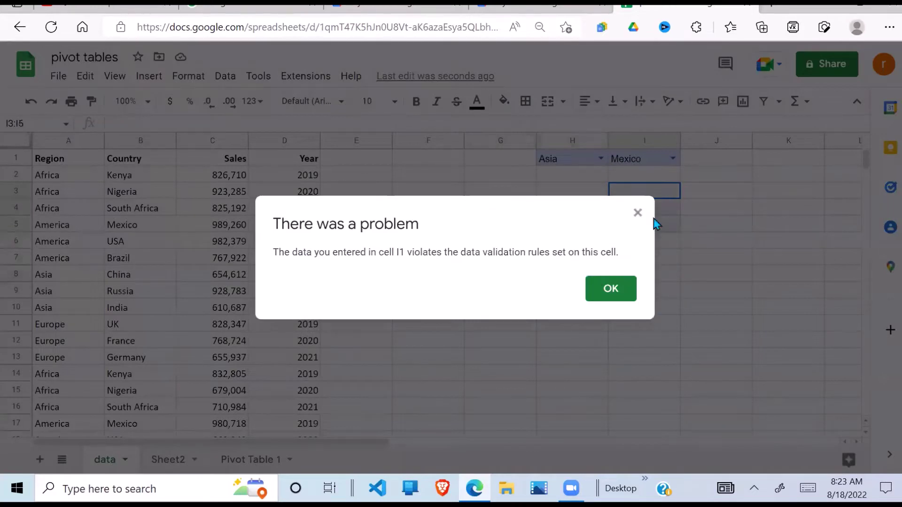
left_click(637, 212)
left_click(655, 160)
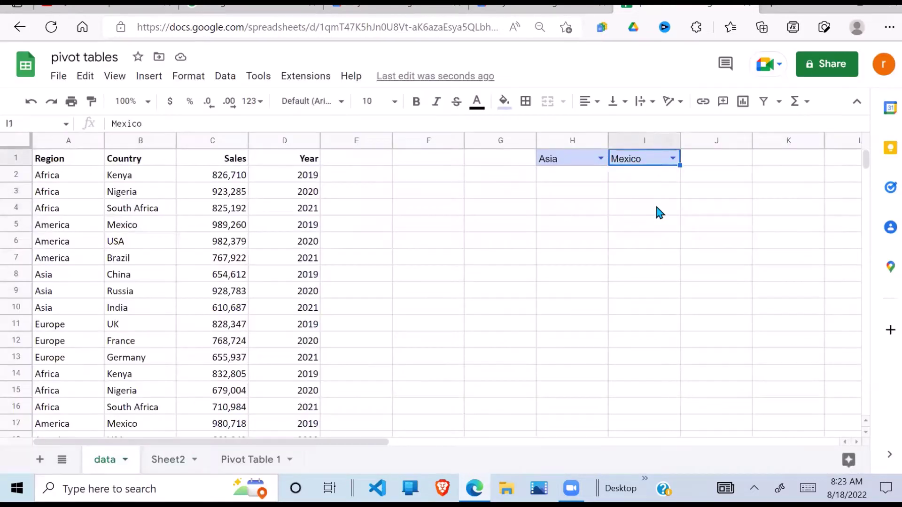
Step: Enter the invalid value Asiadhh in cell H1 to test its validation rule
left_click(578, 160)
double_click(577, 159)
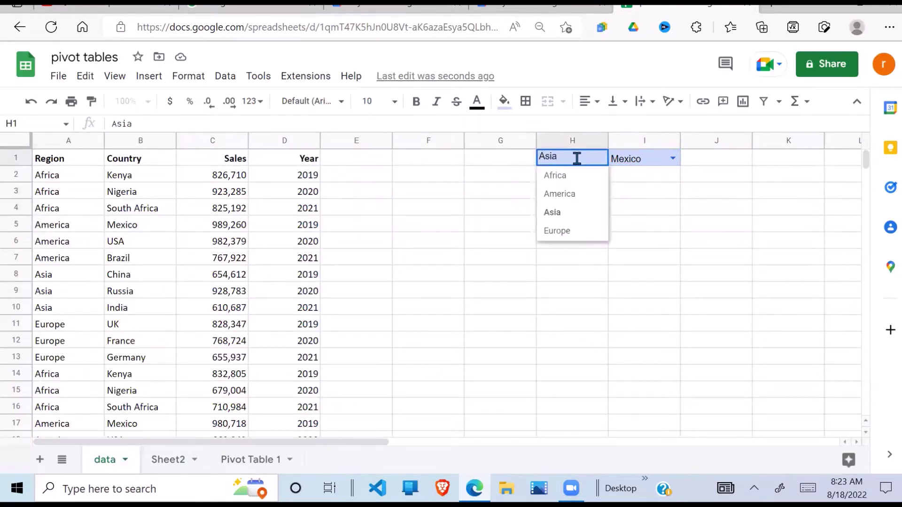
type("dhh")
left_click(577, 190)
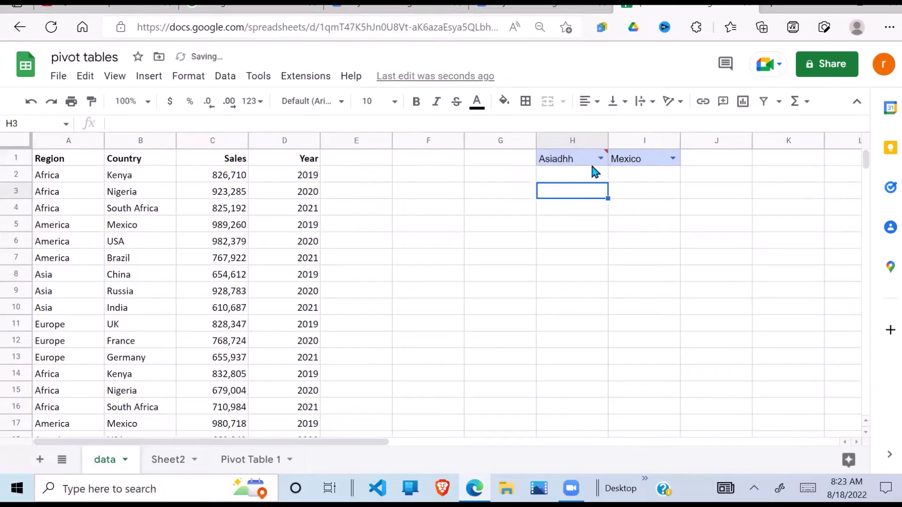
Step: Correct cell H1 to read Asia by removing the extra letters, and reselect the cell
left_click(587, 162)
double_click(581, 162)
key("BackSpace")
key("BackSpace")
key("BackSpace")
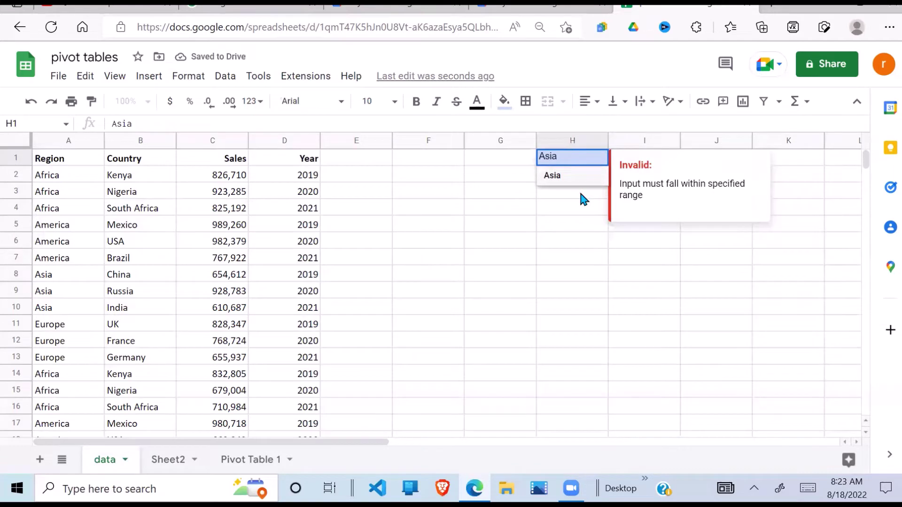
left_click(580, 192)
left_click_drag(587, 158, 644, 159)
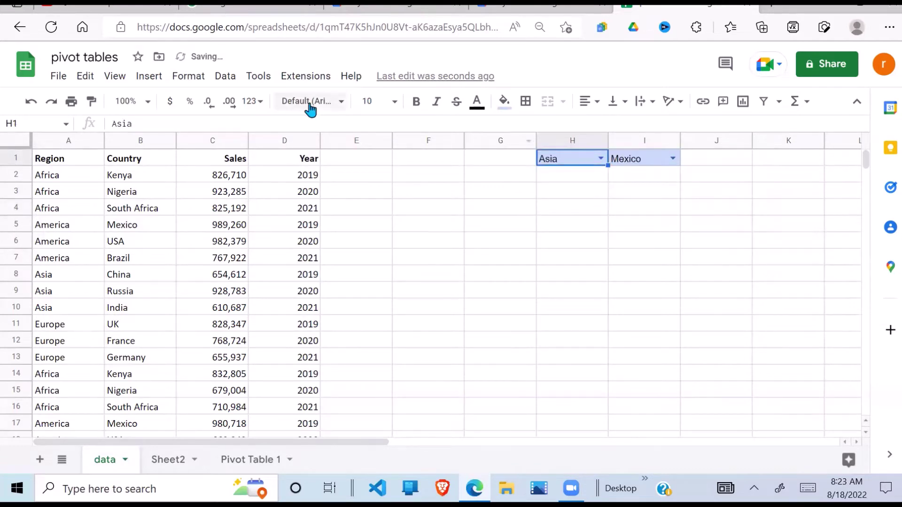
Step: Change cell H1's data validation to reject input on invalid data and save the rule
left_click(221, 84)
mouse_move(225, 76)
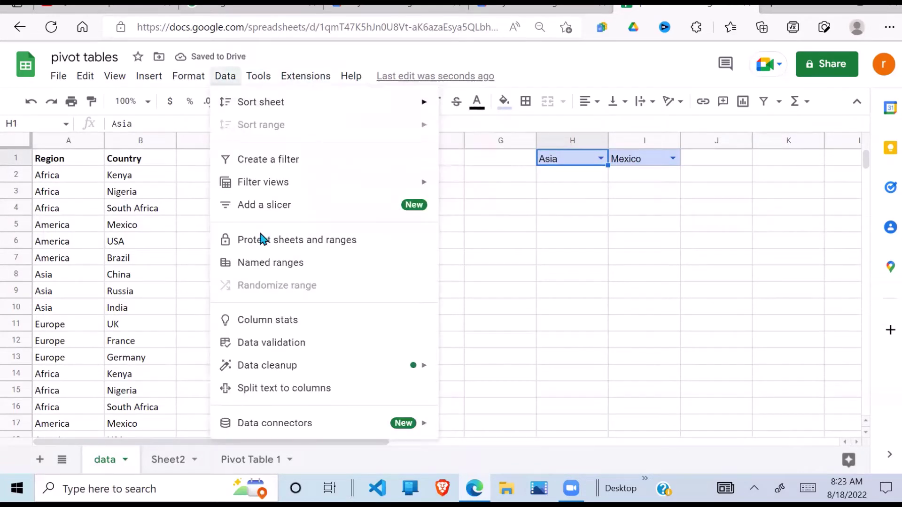
left_click(262, 345)
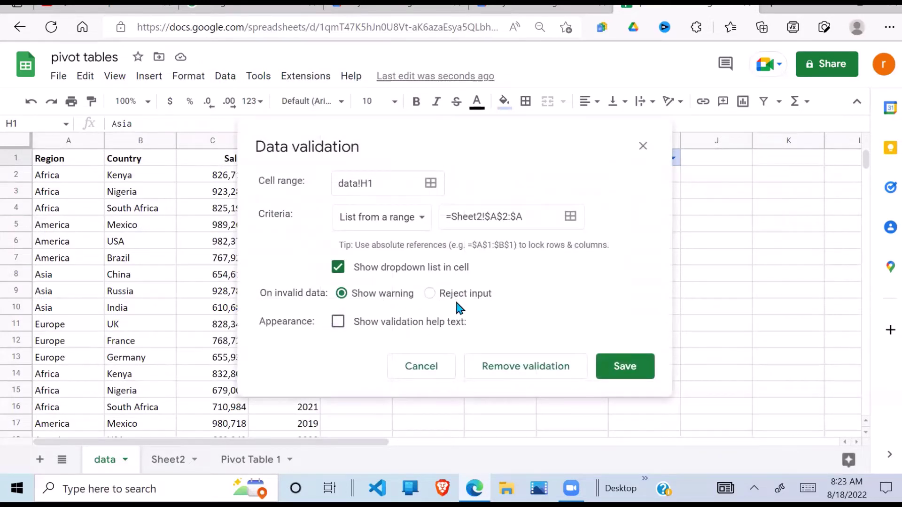
left_click(429, 295)
left_click(624, 374)
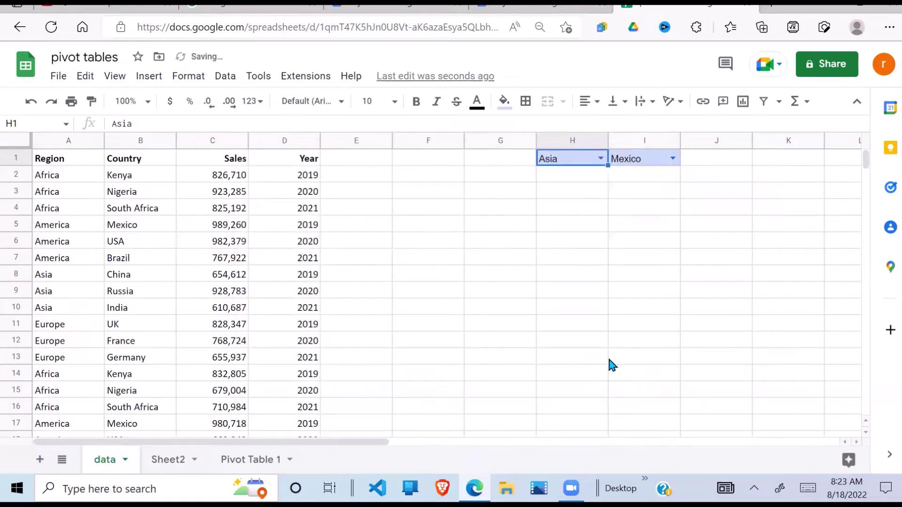
left_click(521, 312)
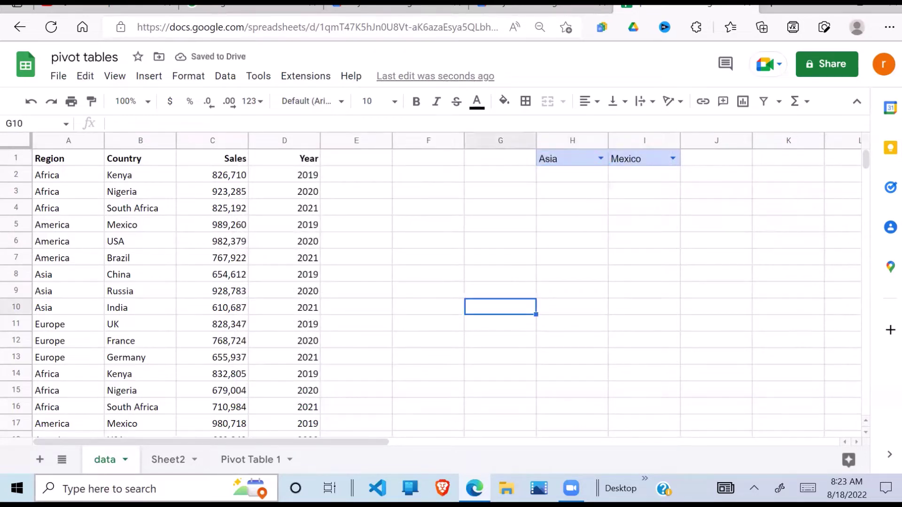
left_click(473, 320)
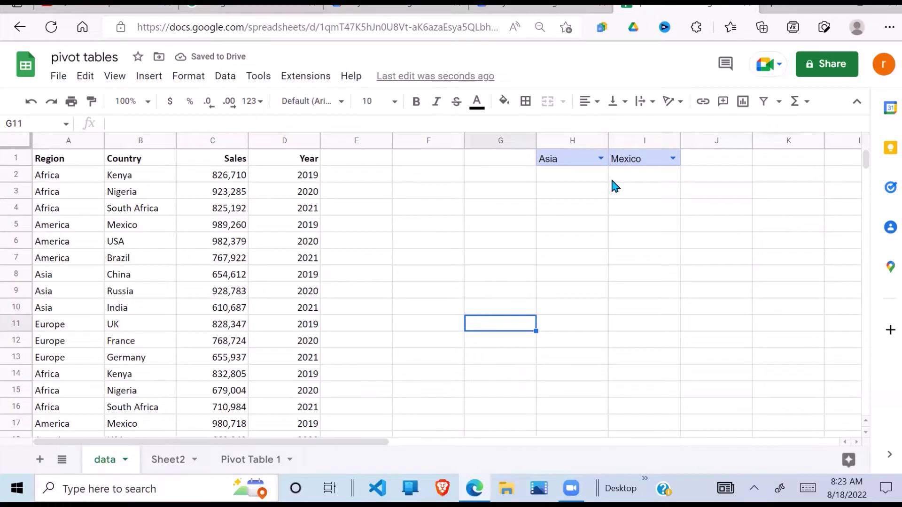
Step: Choose Europe from the dropdown in H1 and Brazil from the dropdown in I1
left_click(605, 161)
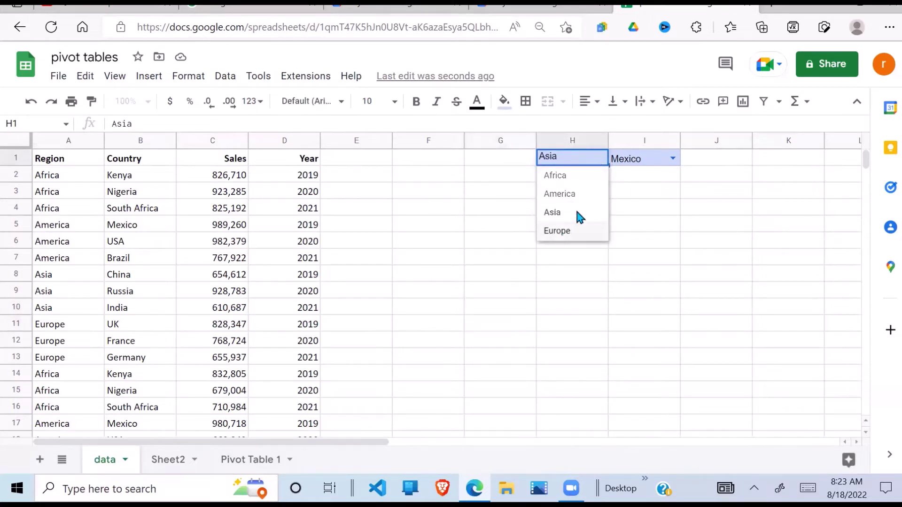
left_click(569, 228)
left_click(662, 162)
left_click(674, 159)
left_click(640, 267)
left_click(582, 239)
left_click(460, 240)
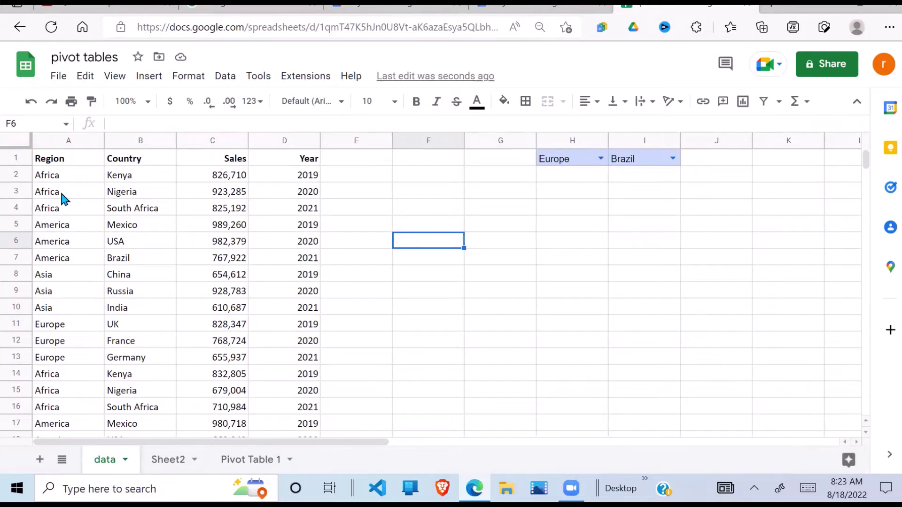
left_click_drag(60, 165, 262, 394)
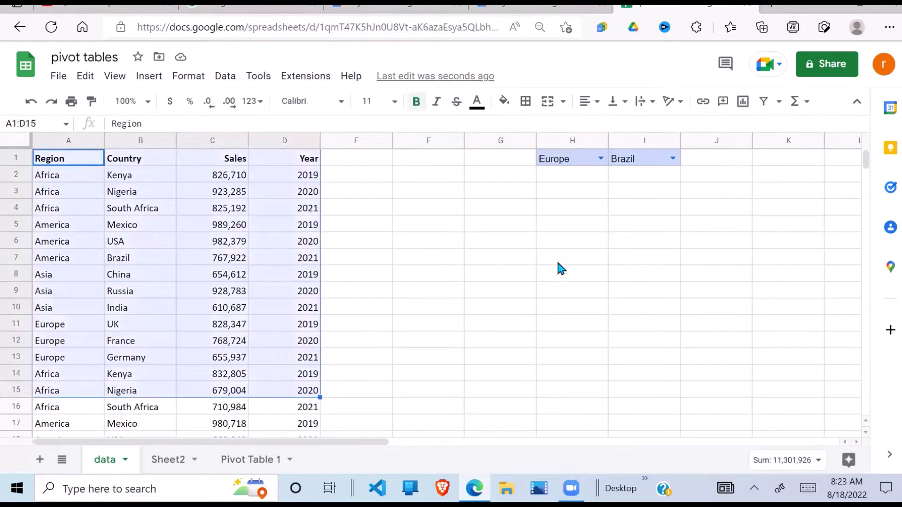
left_click(570, 164)
left_click(636, 165)
left_click(574, 174)
left_click(570, 162)
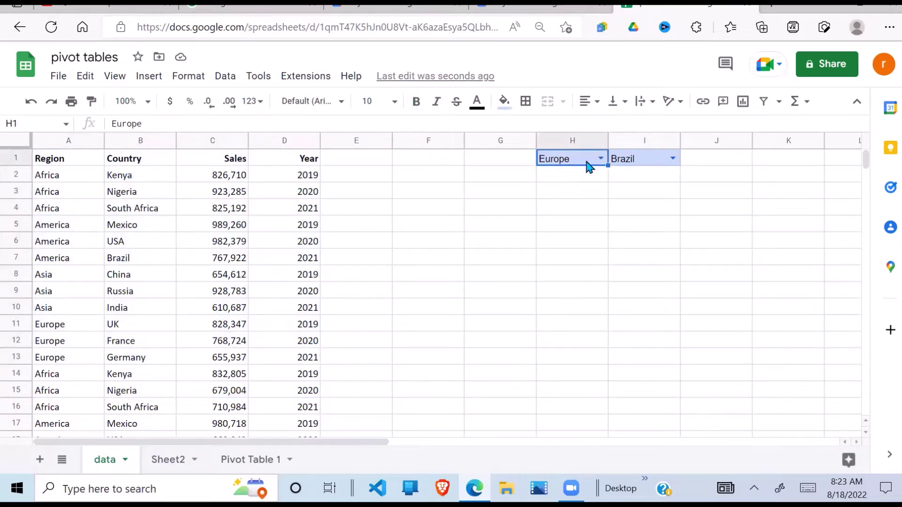
left_click(635, 160)
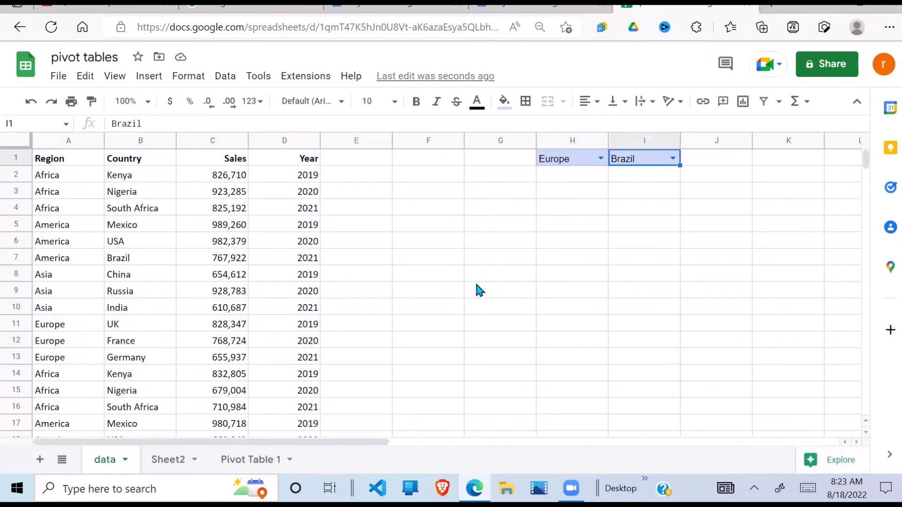
Step: Start a QUERY formula in cell F6 with the open-ended range A1:D as its data argument
left_click(460, 242)
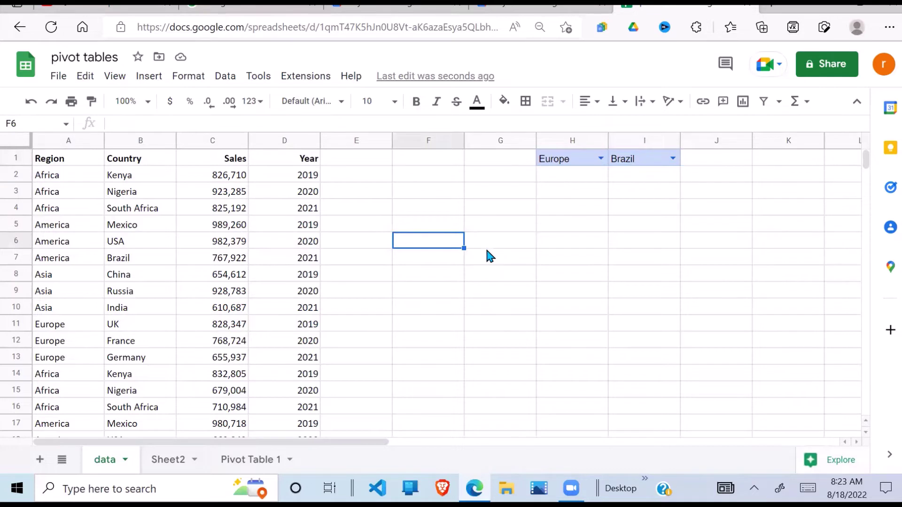
type("=")
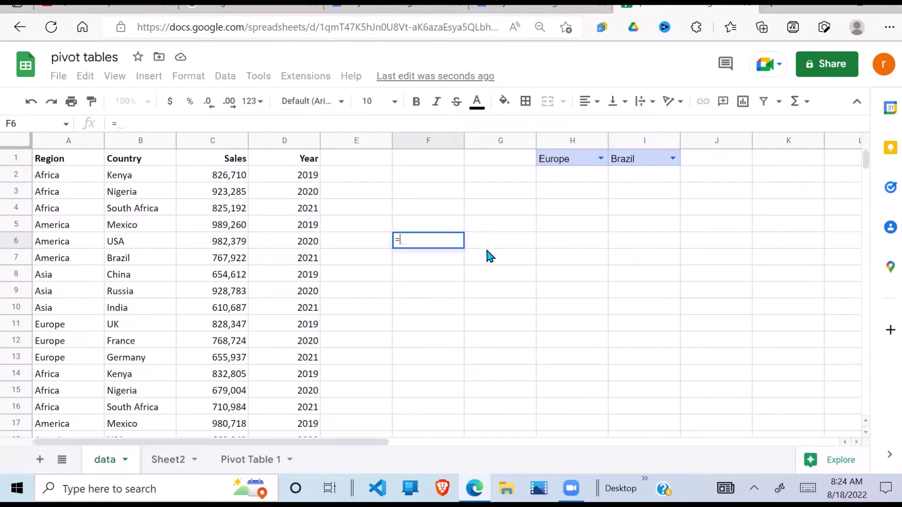
type("quer")
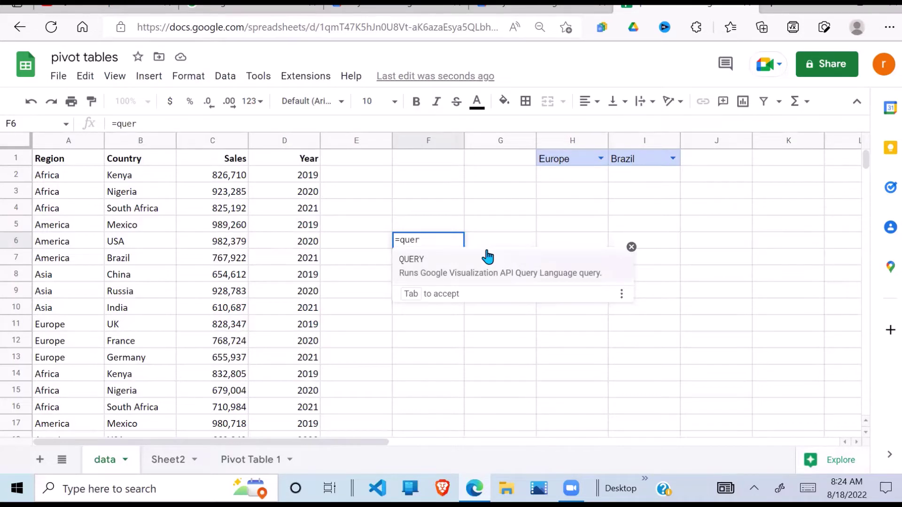
left_click(423, 263)
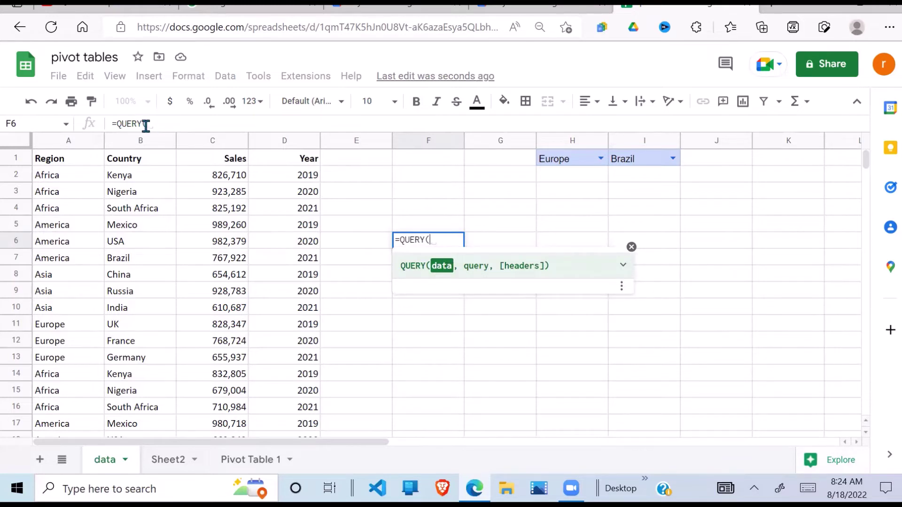
left_click_drag(56, 161, 228, 175)
left_click_drag(283, 192, 284, 278)
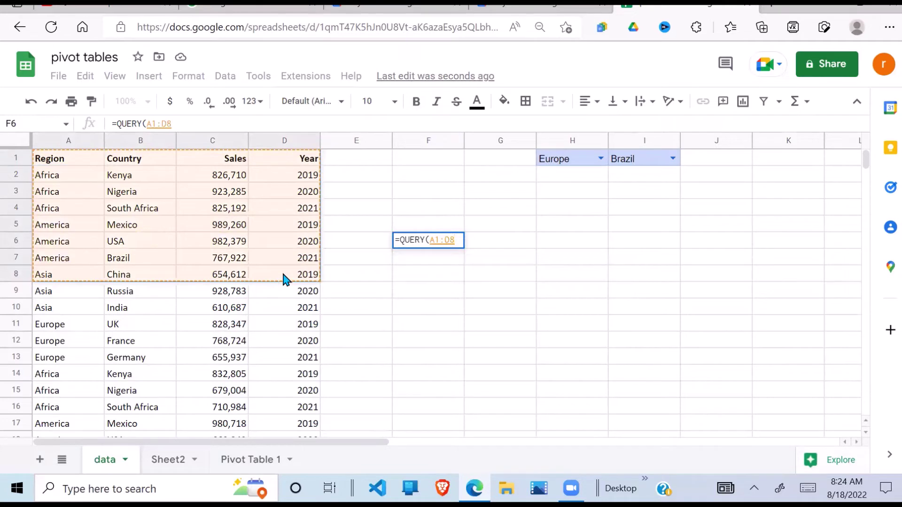
key("BackSpace")
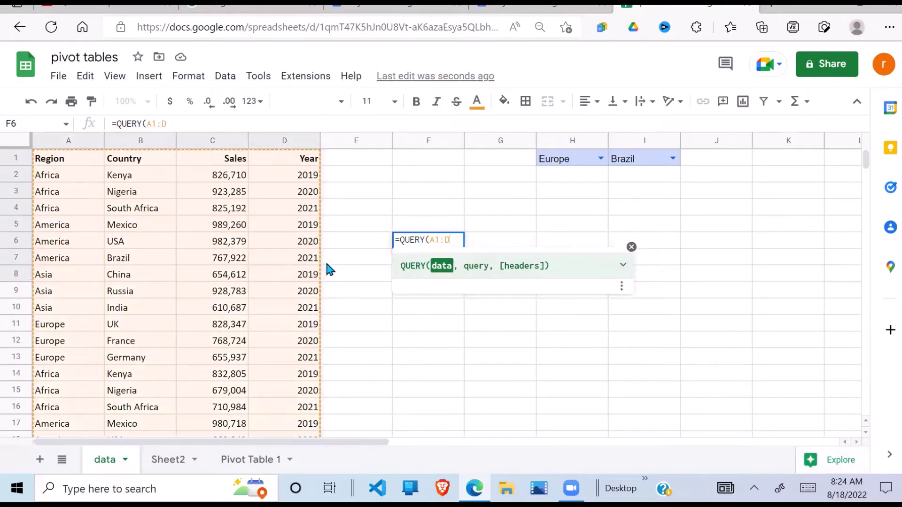
type(",")
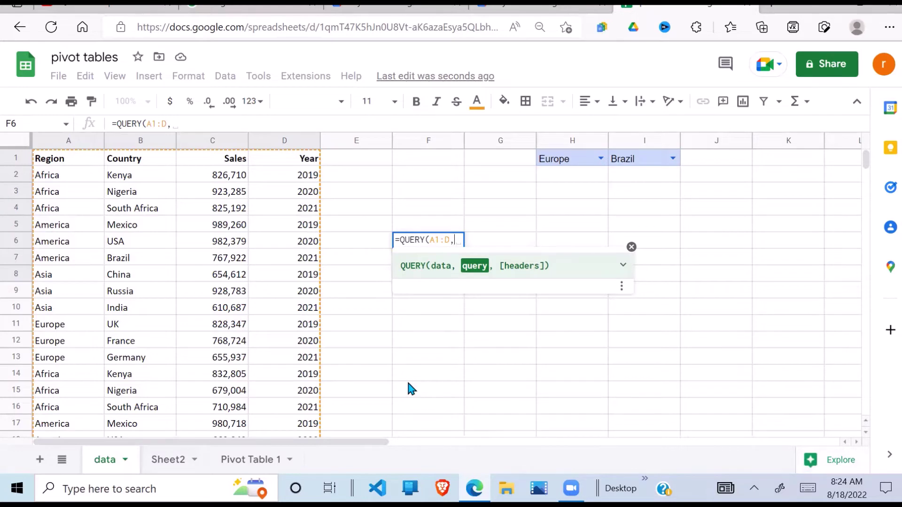
Step: Complete the F6 formula with the query "SELECT A" and 1 header row, and reselect the cell
type("\"")
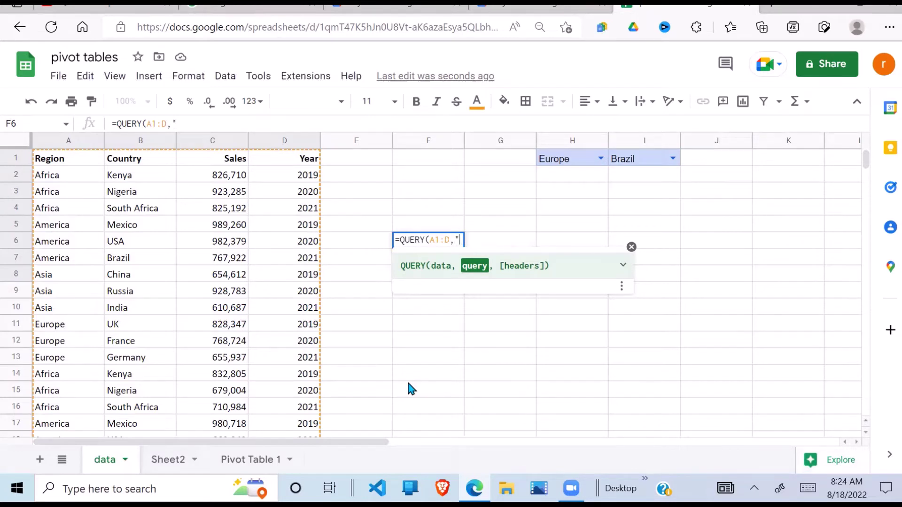
type("\"")
key("Left")
type("SELECT")
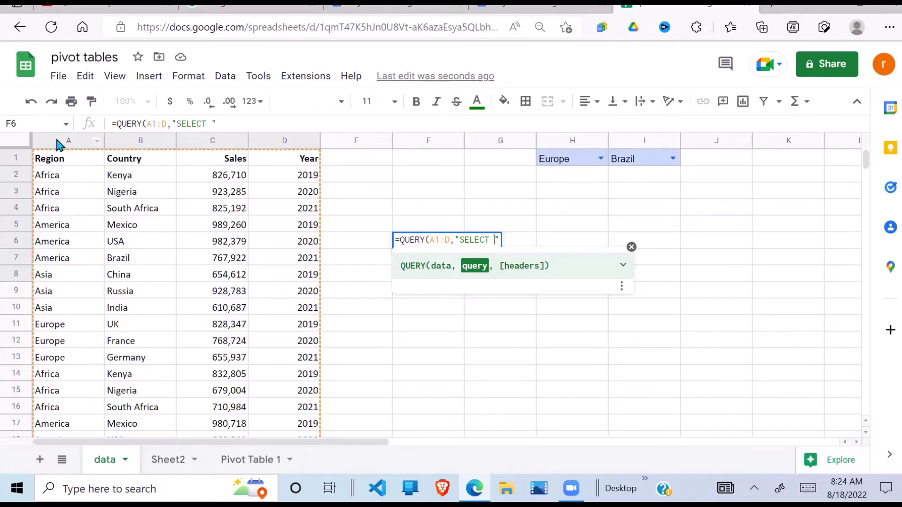
type("A\"")
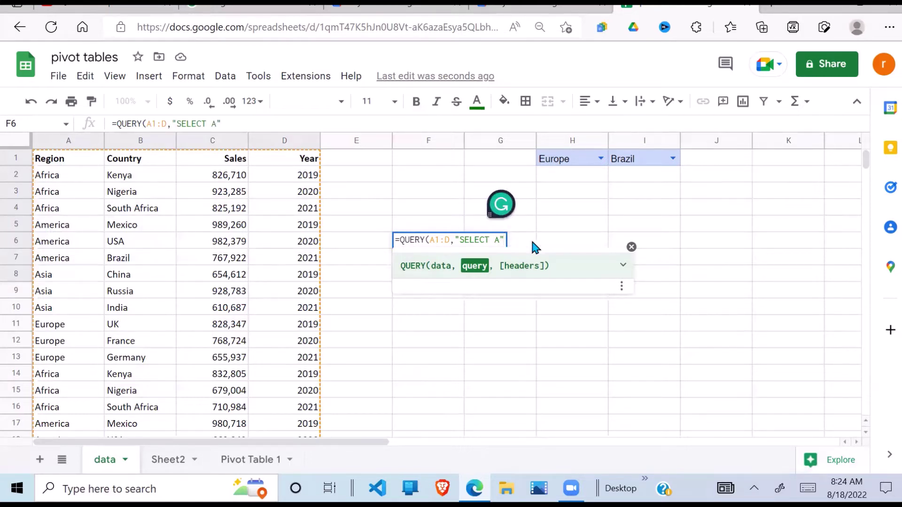
type(",1")
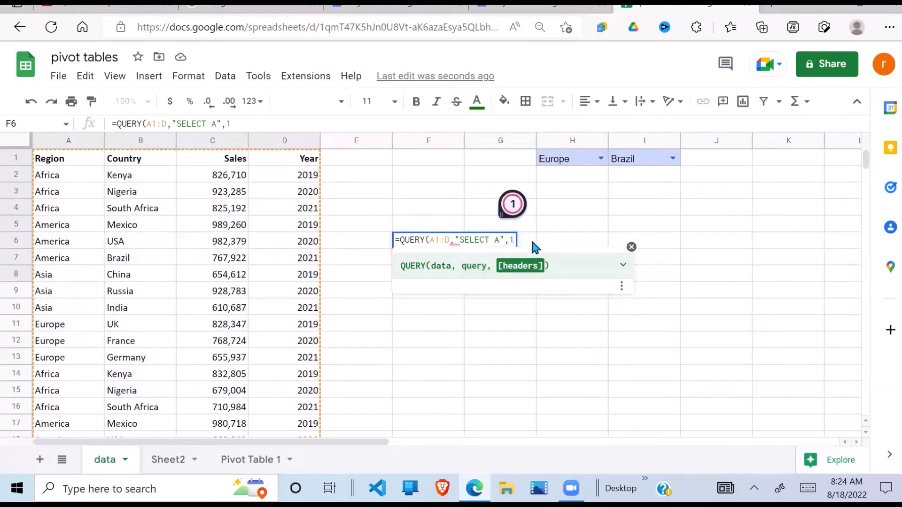
type(")")
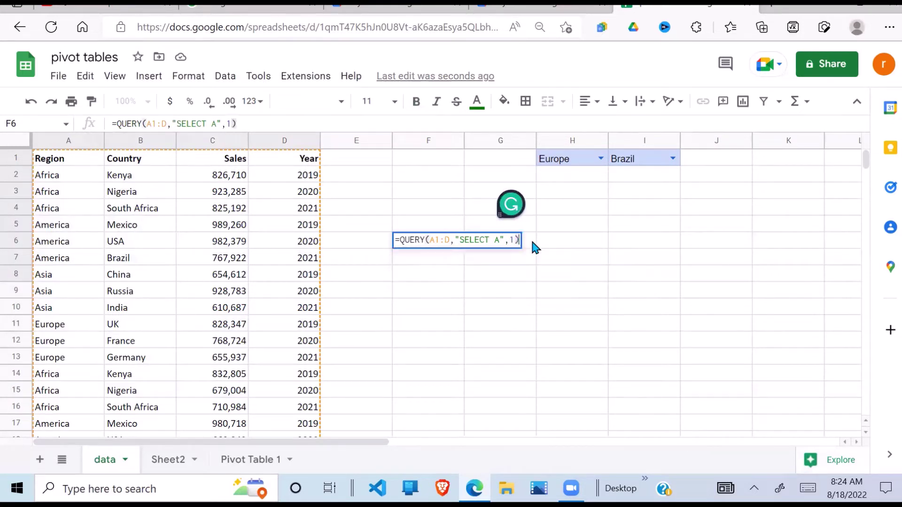
key("Return")
left_click(426, 244)
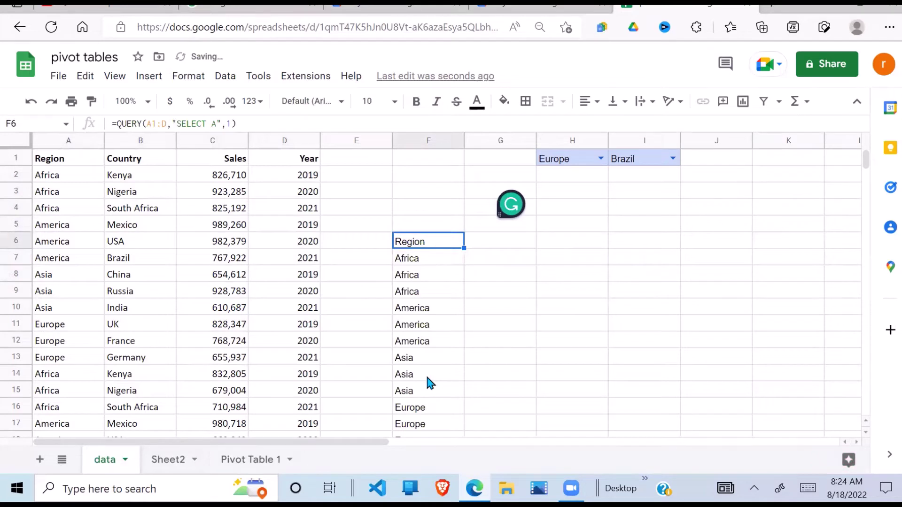
Step: Add column B to the query in F6 so it reads "SELECT A,B"
left_click(427, 377)
left_click(432, 241)
left_click(219, 124)
type(",B")
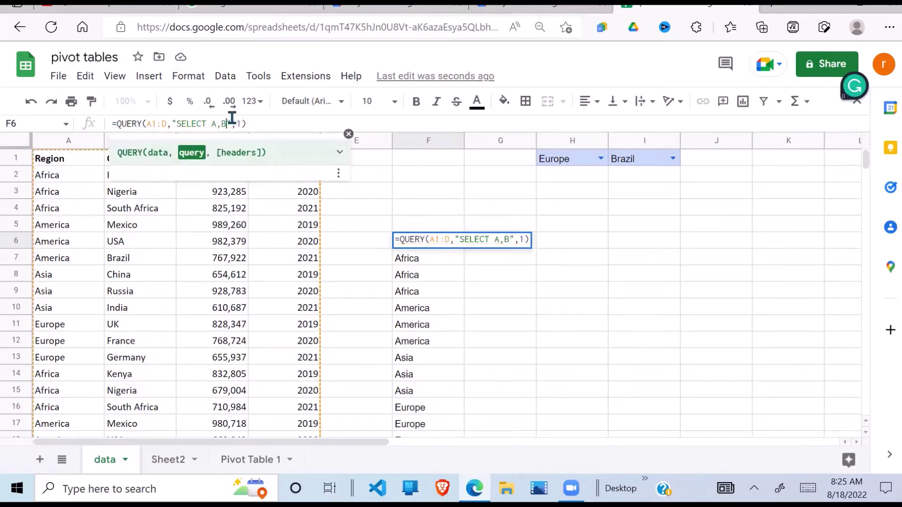
key("Return")
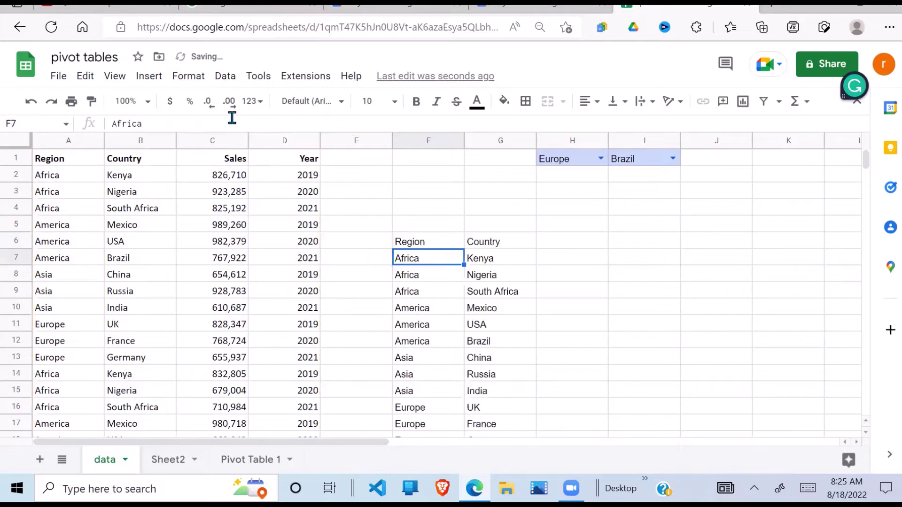
Step: Add column C to the query in F6 so it reads "SELECT A,B,C"
left_click(437, 243)
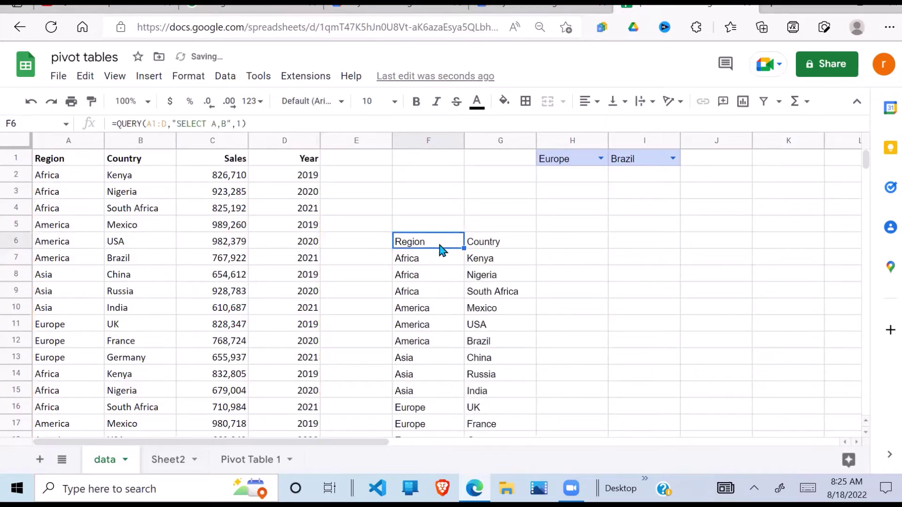
left_click(227, 124)
type(",C")
key("Return")
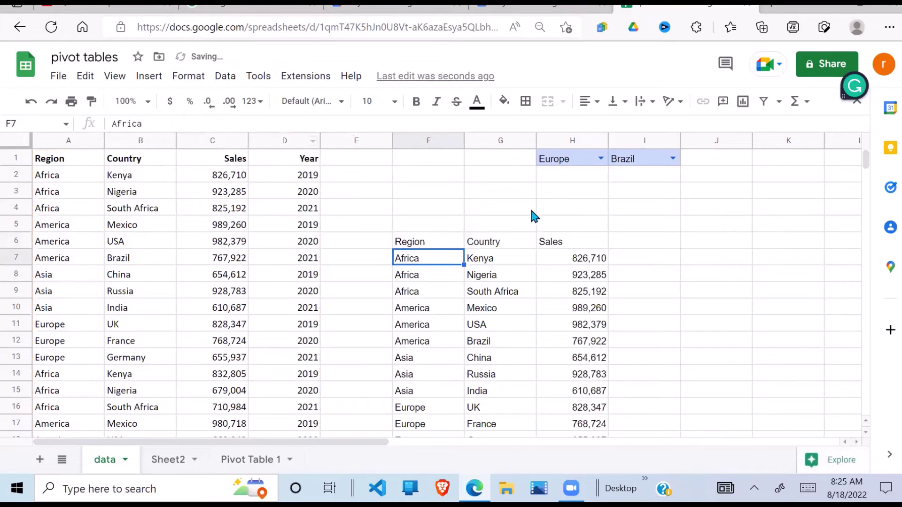
Step: Add column D to the query in F6 so it reads "SELECT A,B,C,D"
left_click(613, 272)
left_click(444, 256)
left_click(548, 245)
left_click(404, 243)
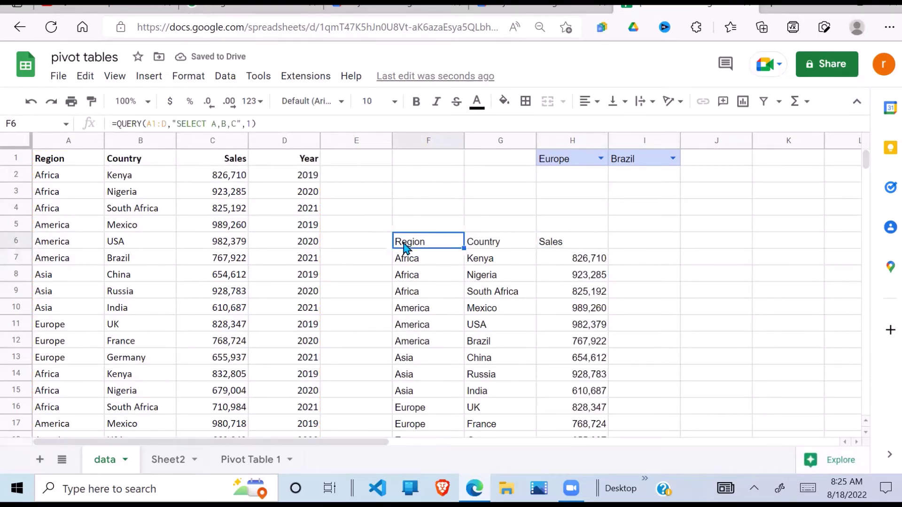
left_click(240, 128)
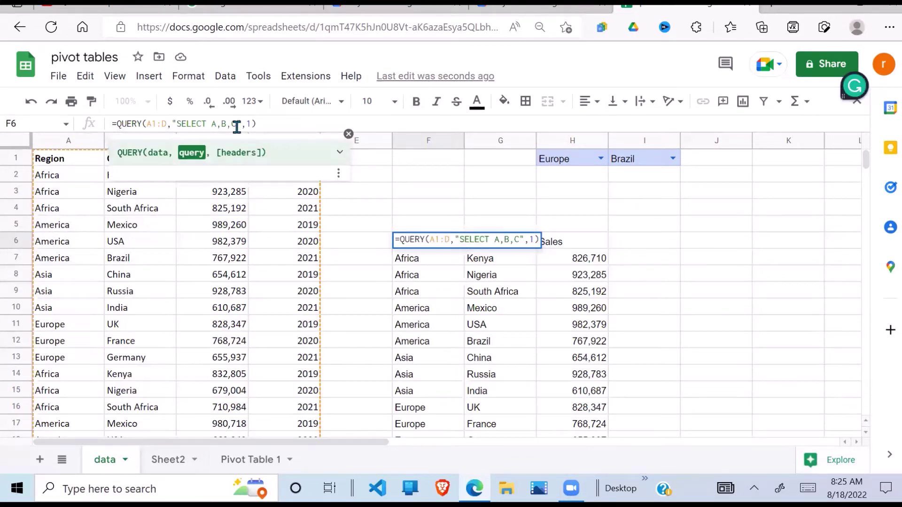
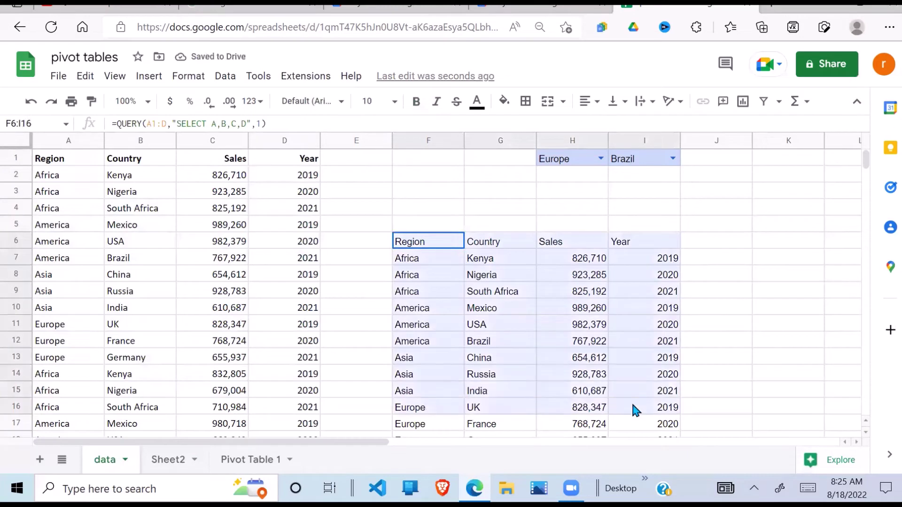
left_click(762, 328)
left_click(594, 395)
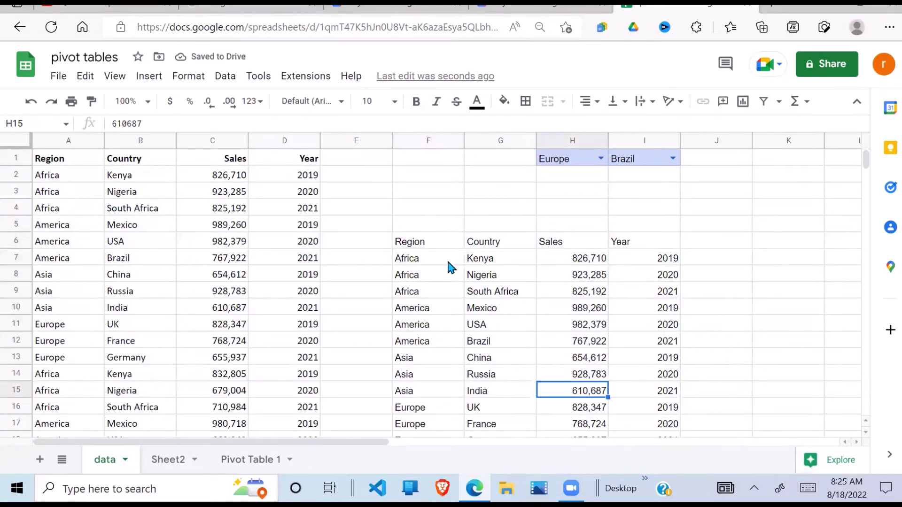
Step: Replace the column list in F6's query with an asterisk so it reads "SELECT *", and reselect the cell
left_click(441, 245)
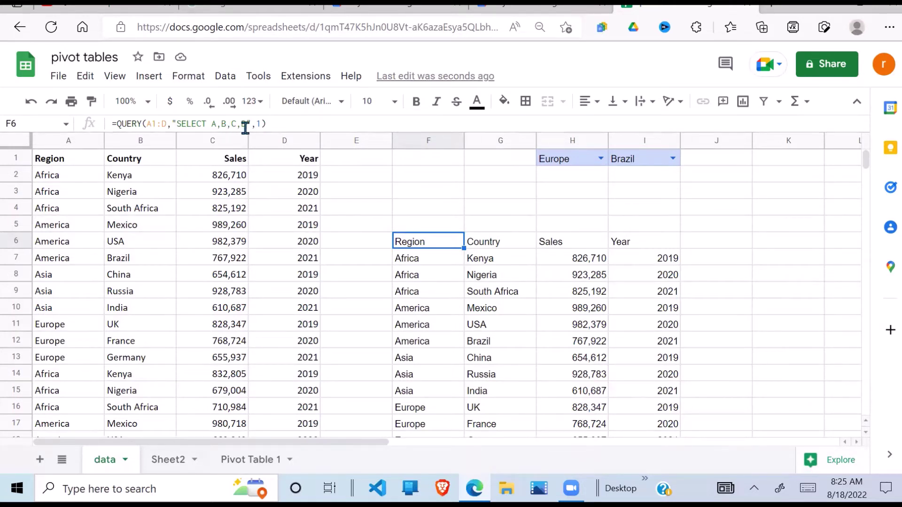
left_click(246, 125)
key("BackSpace")
key("BackSpace")
key("BackSpace")
key("BackSpace")
key("BackSpace")
key("BackSpace")
key("BackSpace")
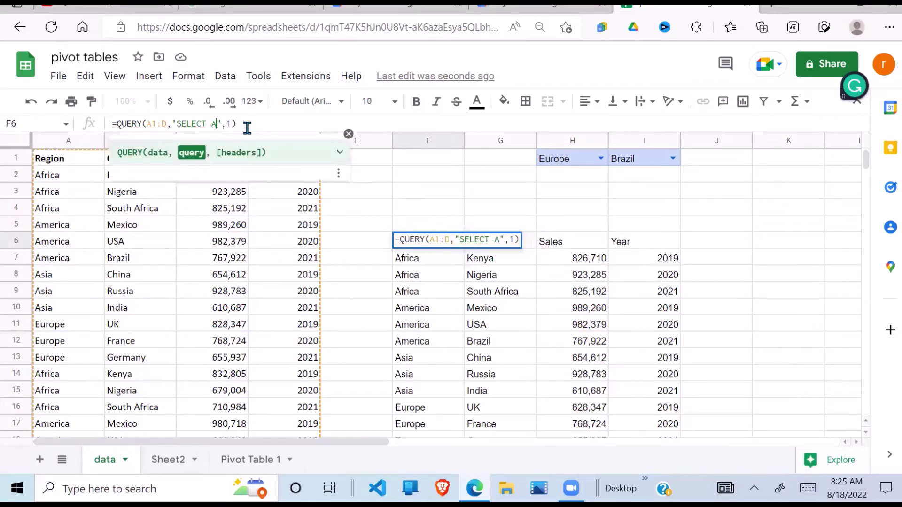
type("*")
key("Return")
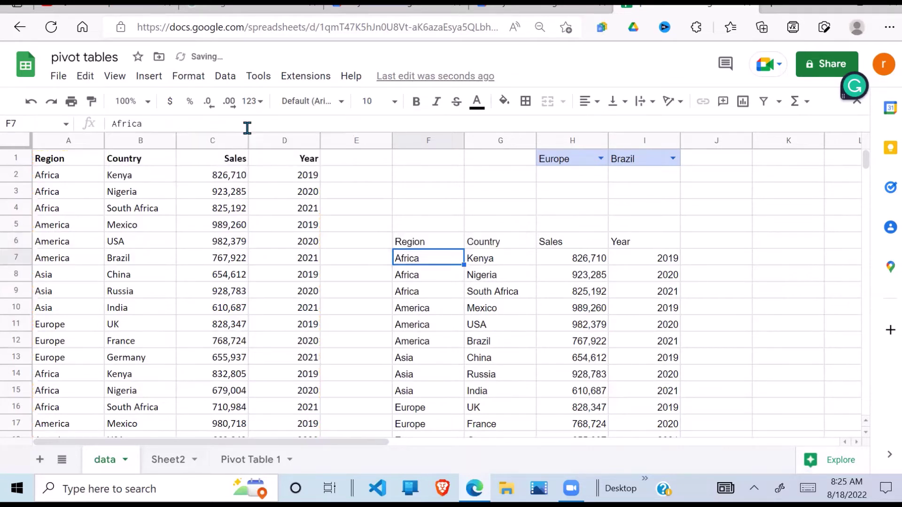
left_click(432, 246)
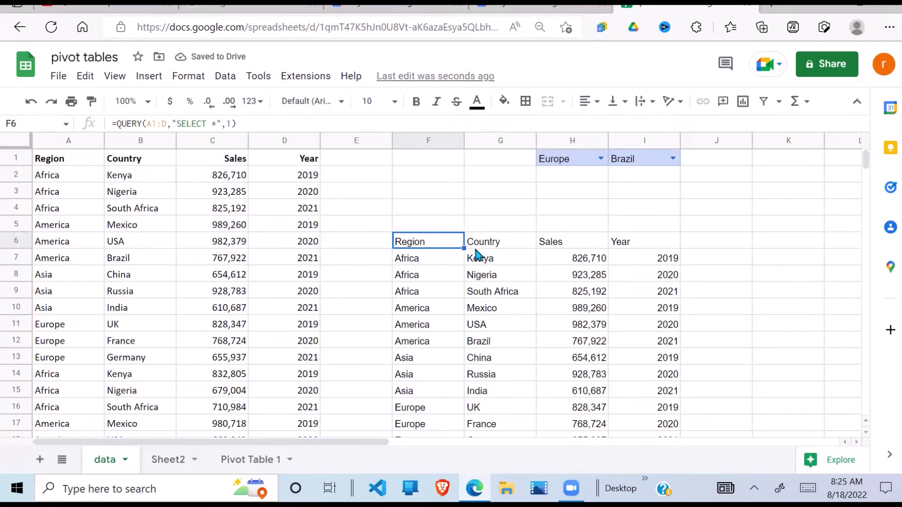
Step: Append a WHERE clause on column A with empty single quotes to F6's query so it reads "SELECT * WHERE A=''"
left_click(547, 274)
left_click(422, 242)
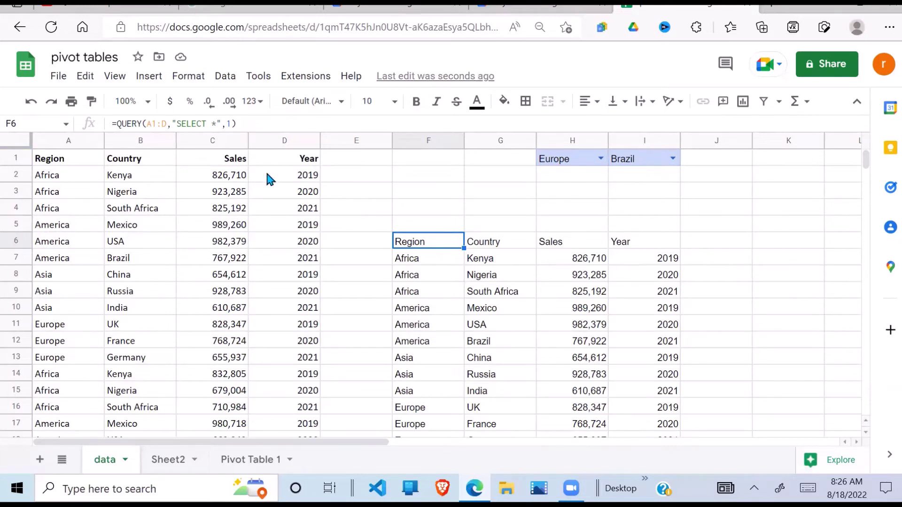
left_click(217, 124)
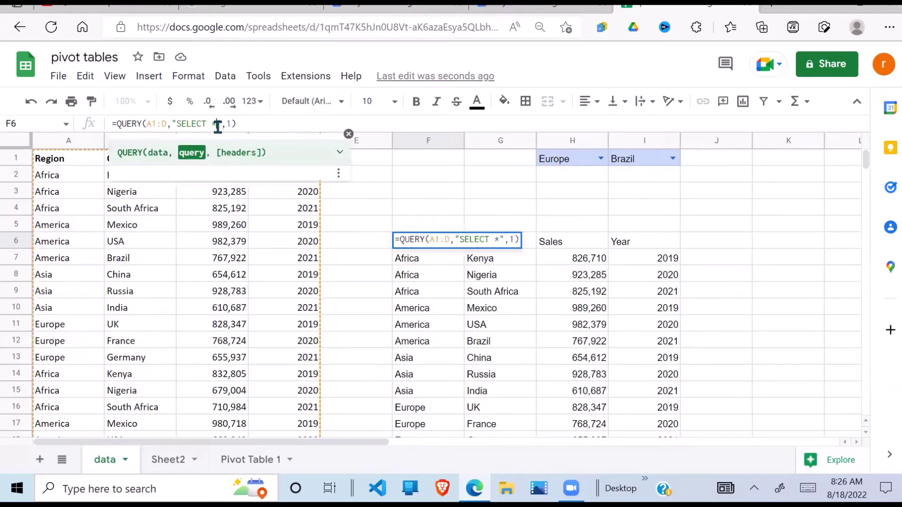
type("WHET")
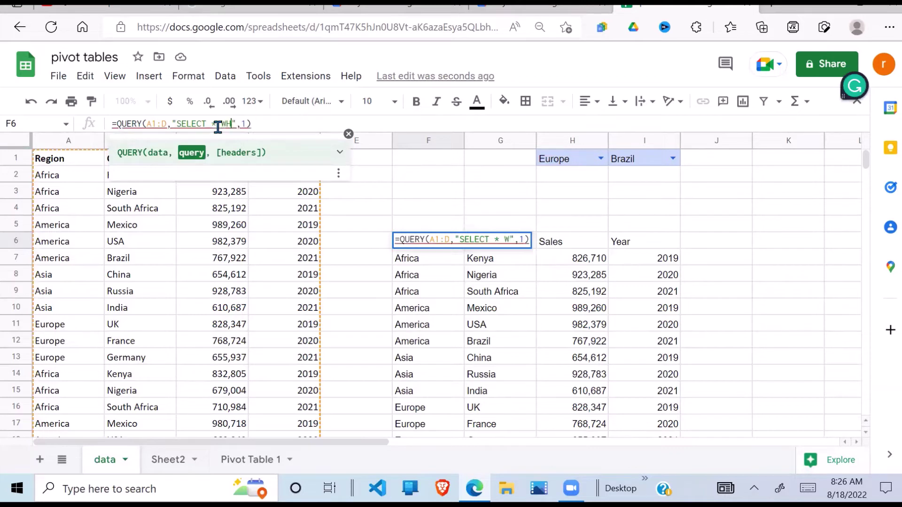
key("BackSpace")
type("RE")
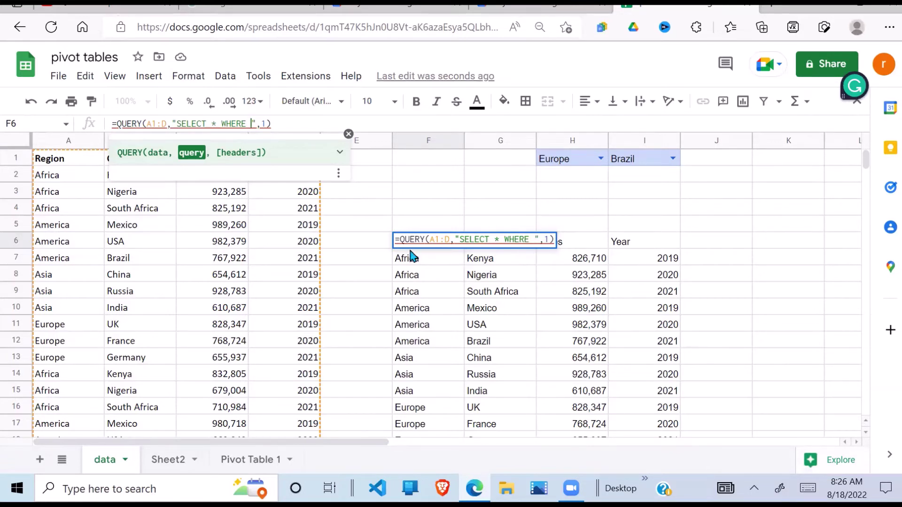
type("A=")
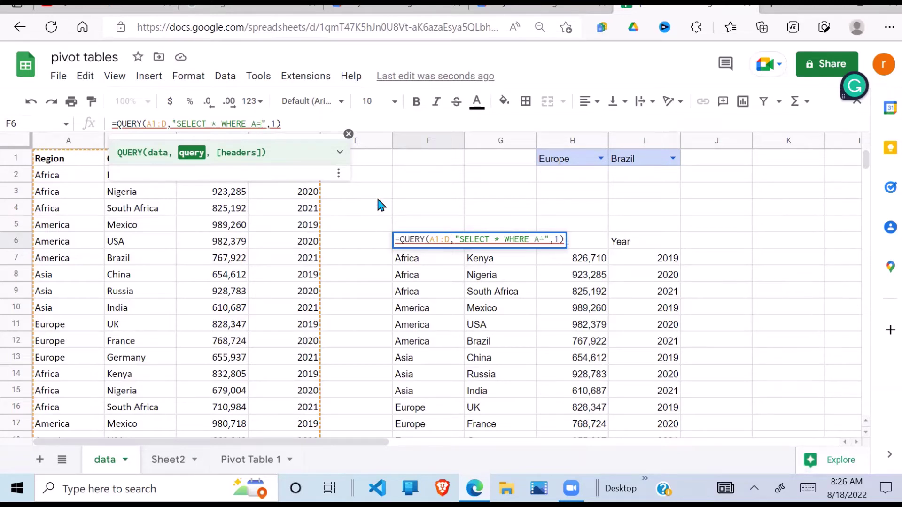
type("'")
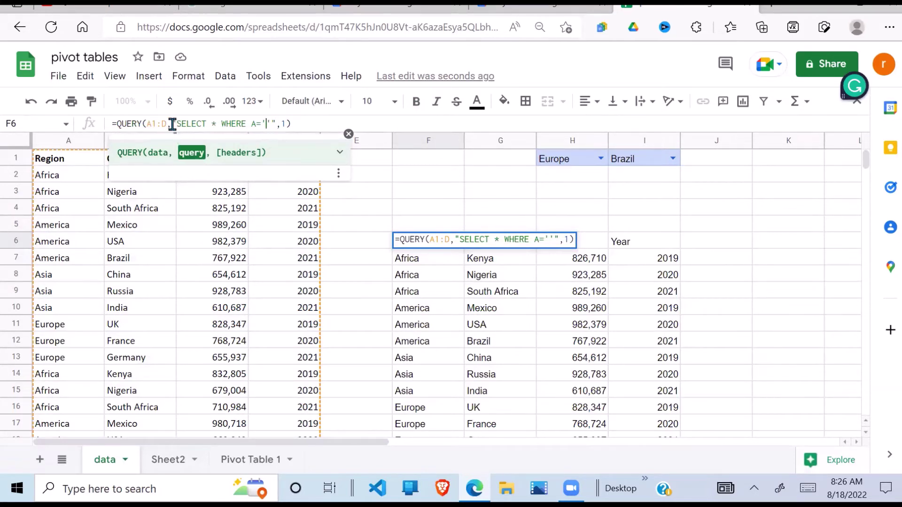
Step: Fill in Africa as the region in F6's WHERE condition, apply the query, and check the returned rows
left_click(271, 123)
left_click(266, 124)
type("aFR")
key("BackSpace")
key("BackSpace")
key("BackSpace")
type("Africa")
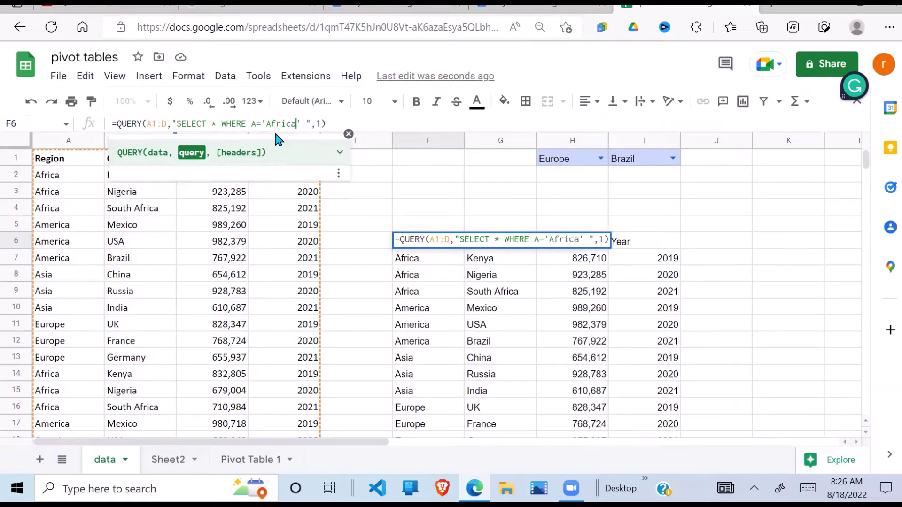
key("Return")
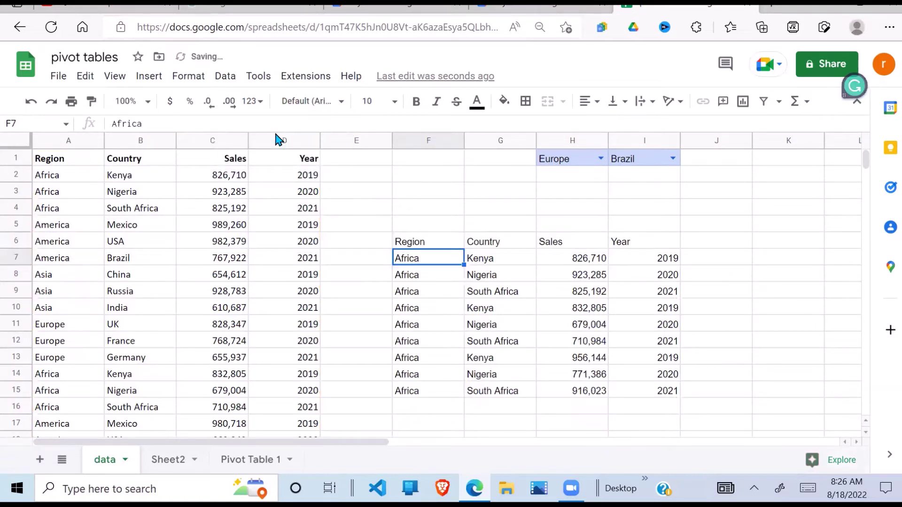
left_click(505, 333)
left_click_drag(428, 258, 432, 389)
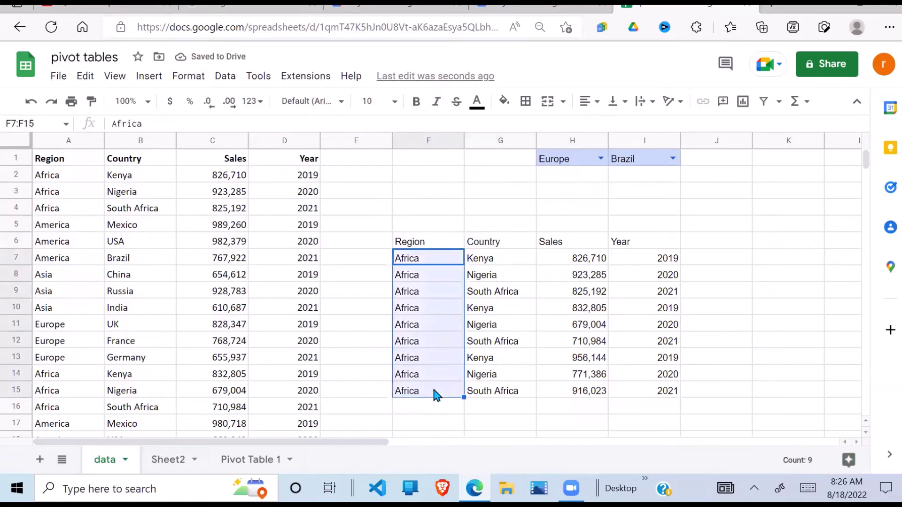
left_click(608, 363)
left_click(418, 262)
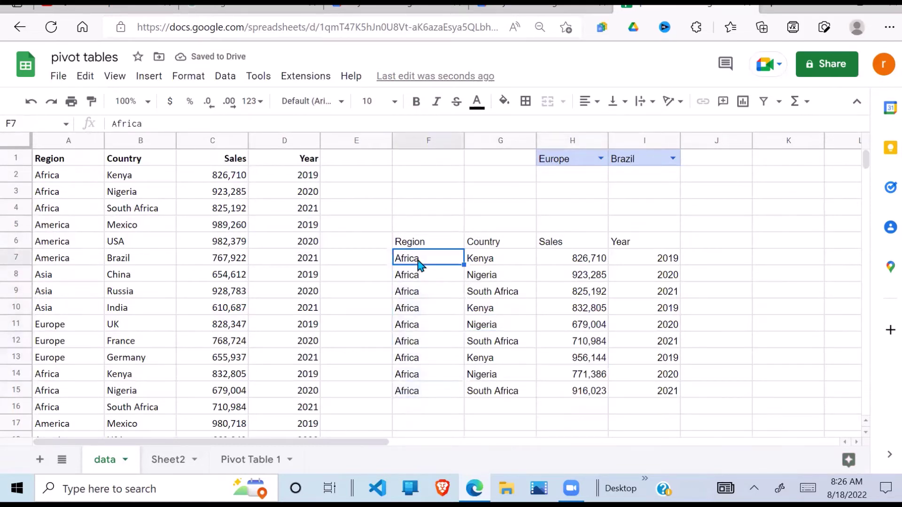
Step: Add a second condition on column B to F6's query, extending it with "AND B=''" after the Africa filter
left_click(429, 242)
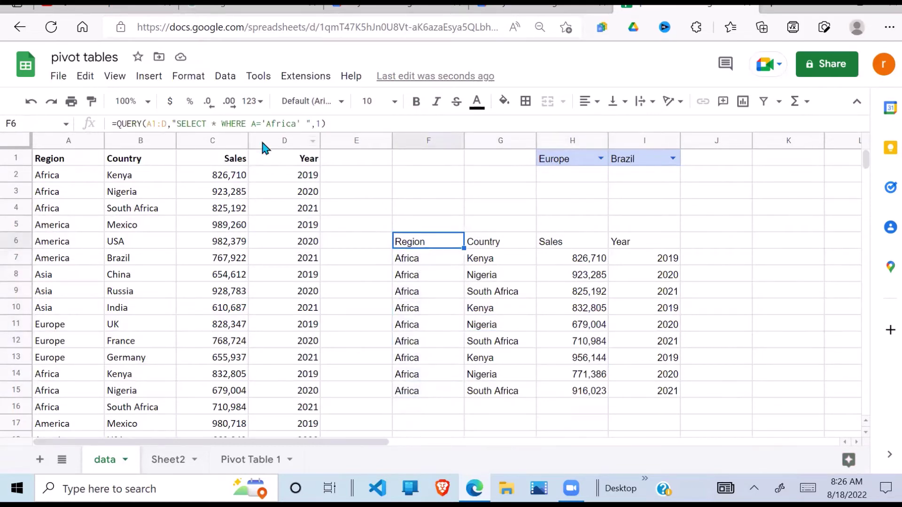
left_click(310, 124)
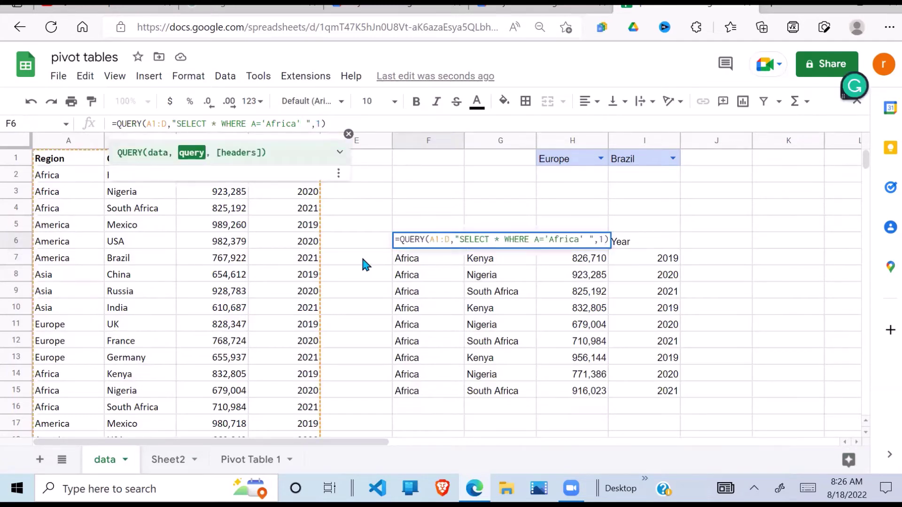
type("and")
key("BackSpace")
key("BackSpace")
key("BackSpace")
type("AND")
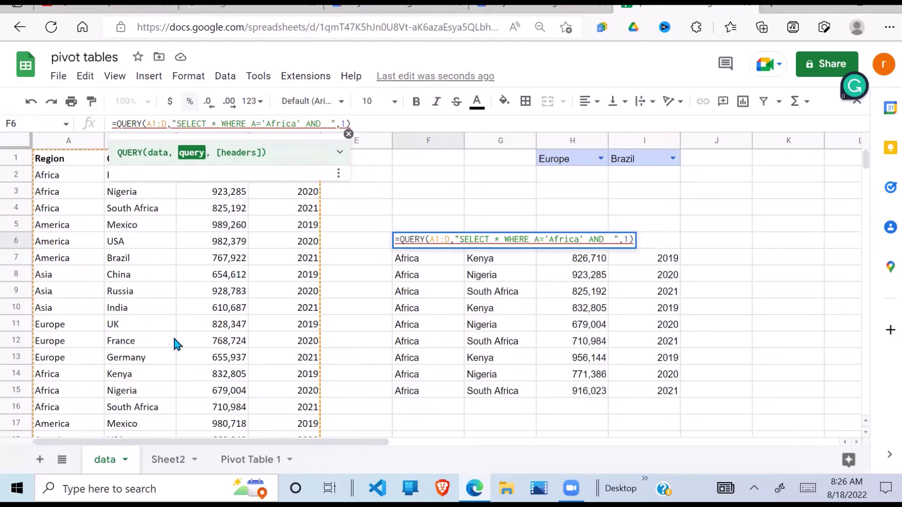
type("B=")
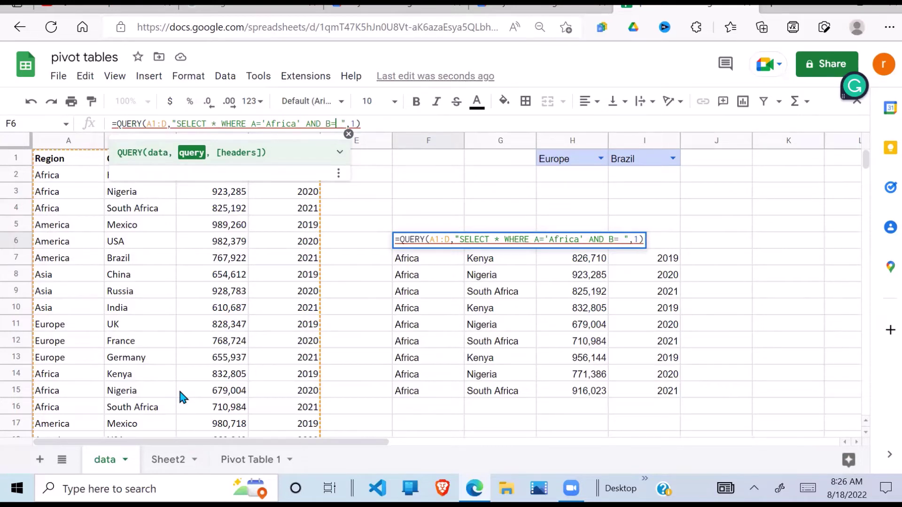
type("''")
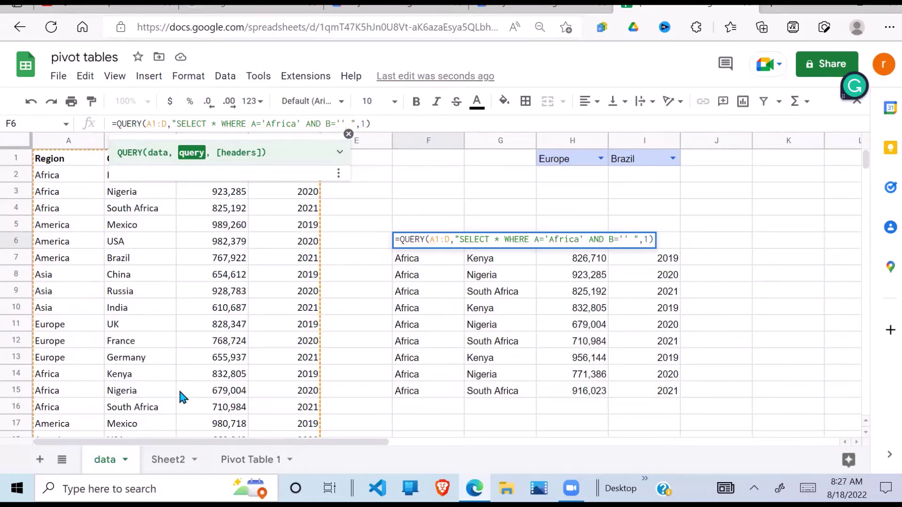
Step: Enter Kenya as the country value for column B in F6's query and apply the formula
type("kEN")
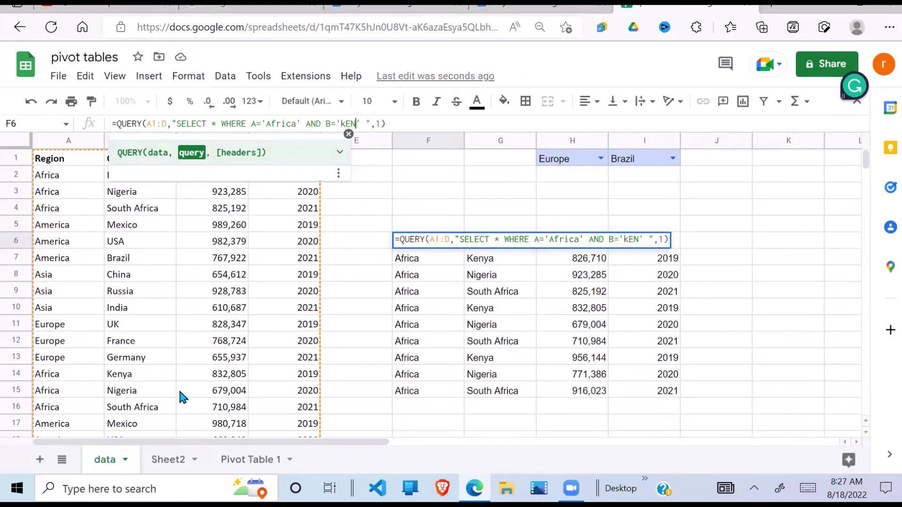
key("BackSpace")
key("BackSpace")
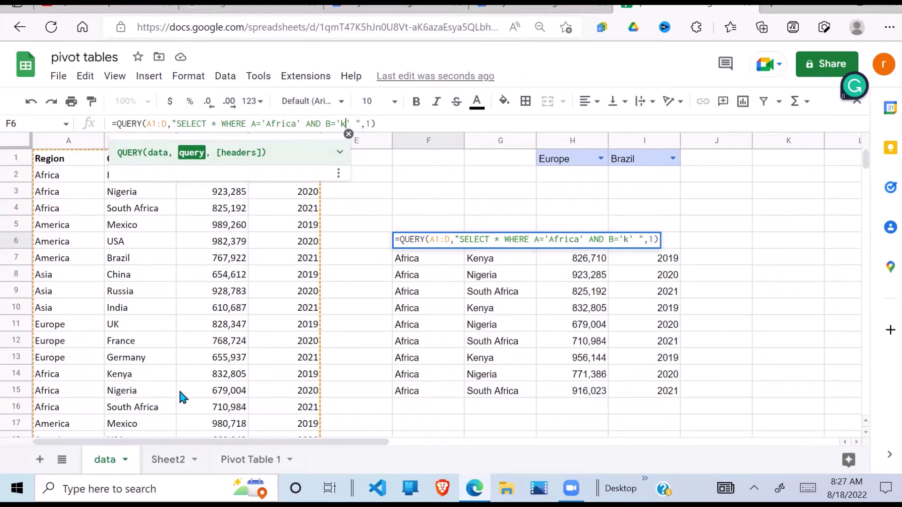
key("BackSpace")
type("Ken")
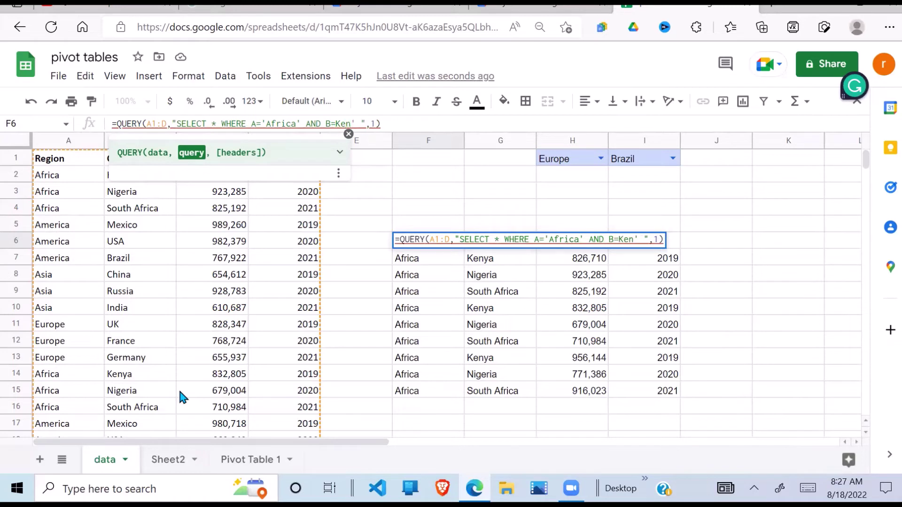
type("ya")
key("Return")
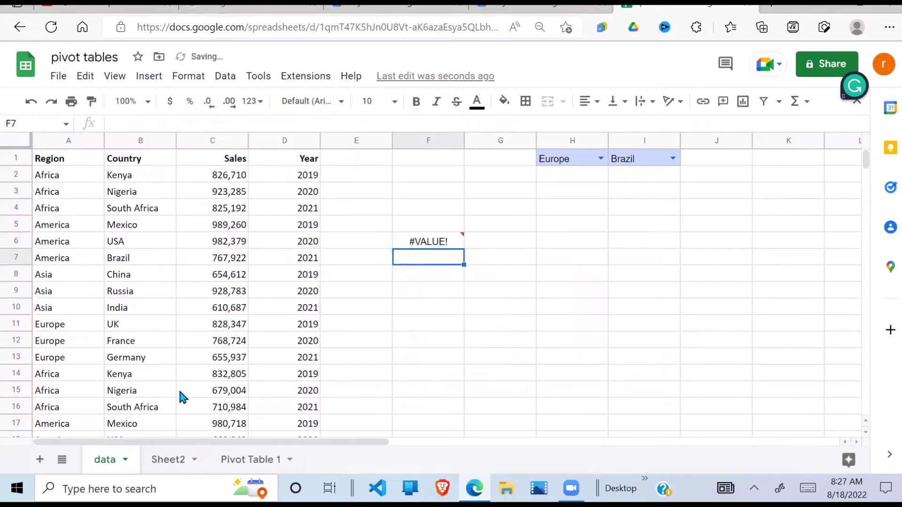
Step: Insert the missing opening quote in F6's query so the country condition reads B='Kenya', and apply it
left_click(442, 245)
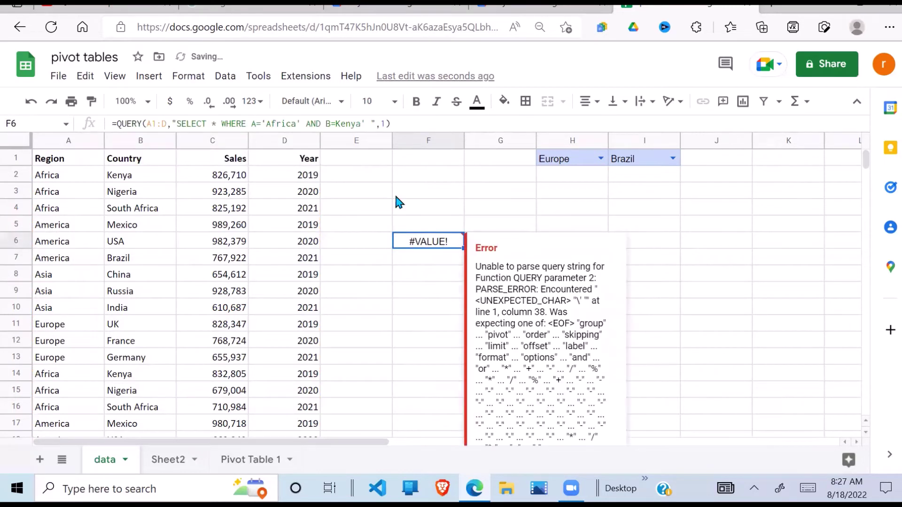
left_click(338, 123)
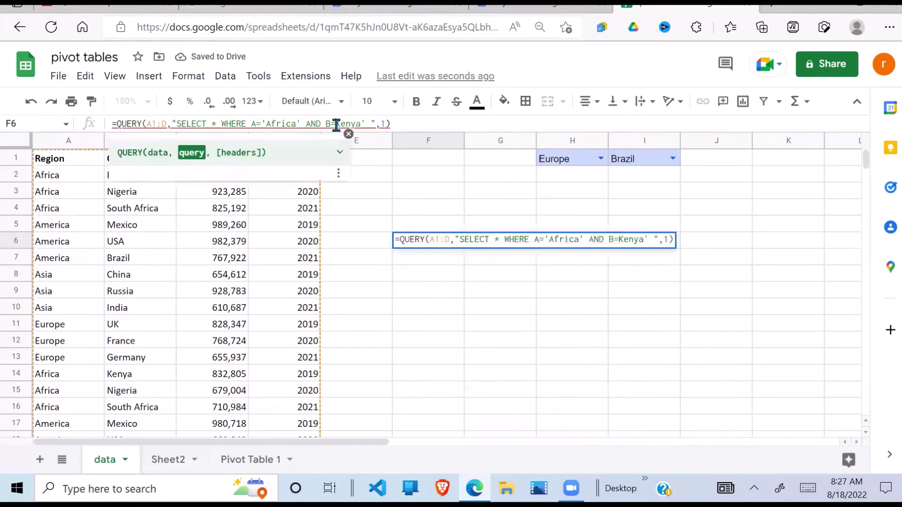
type("'")
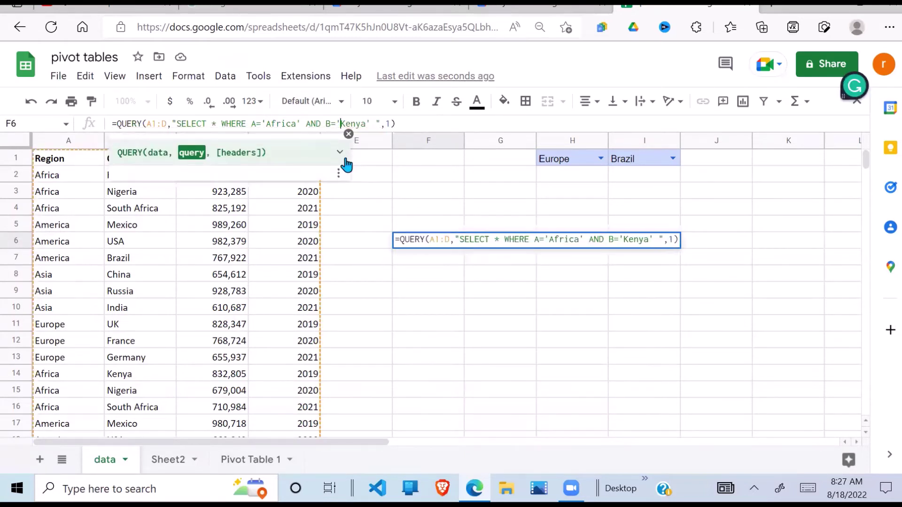
key("Return")
Step: Examine the Region and Country values in the filtered rows below F6 and the query that produces them
left_click(547, 306)
left_click(437, 276)
left_click_drag(436, 257, 430, 294)
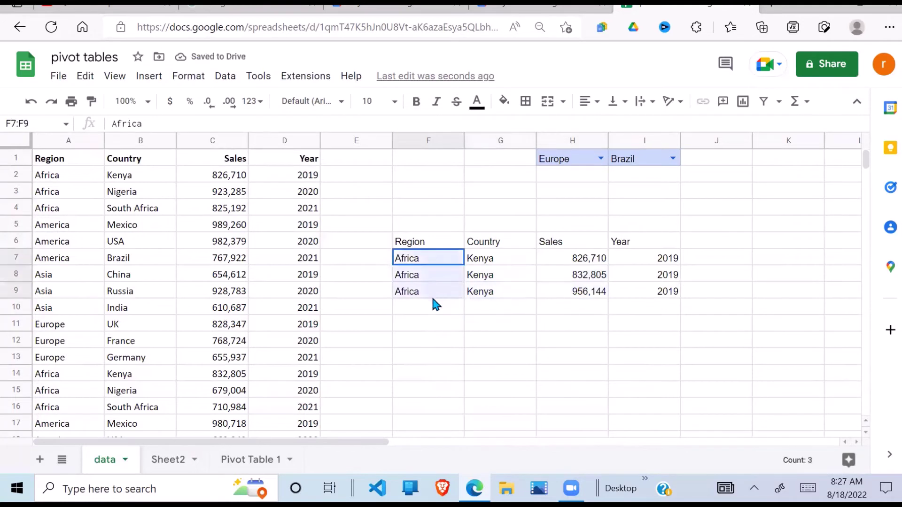
left_click(492, 265)
left_click_drag(493, 268, 501, 308)
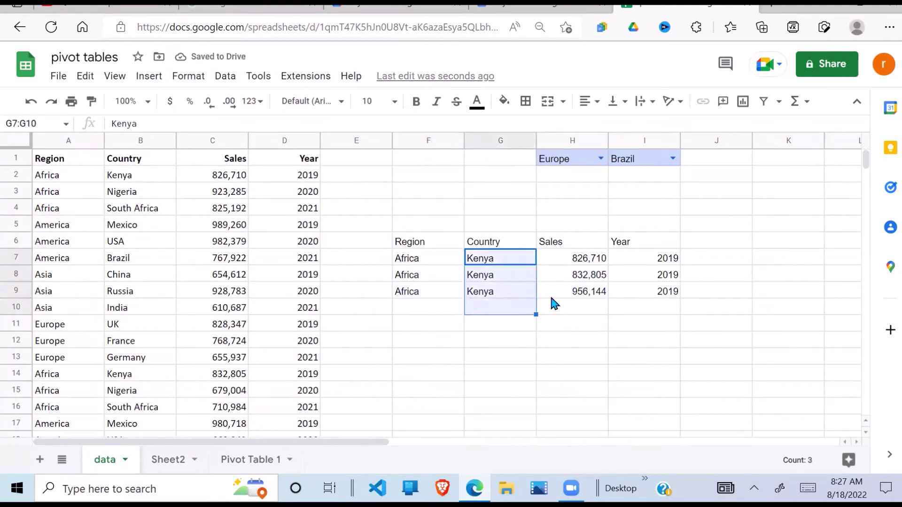
left_click(514, 264)
left_click(424, 256)
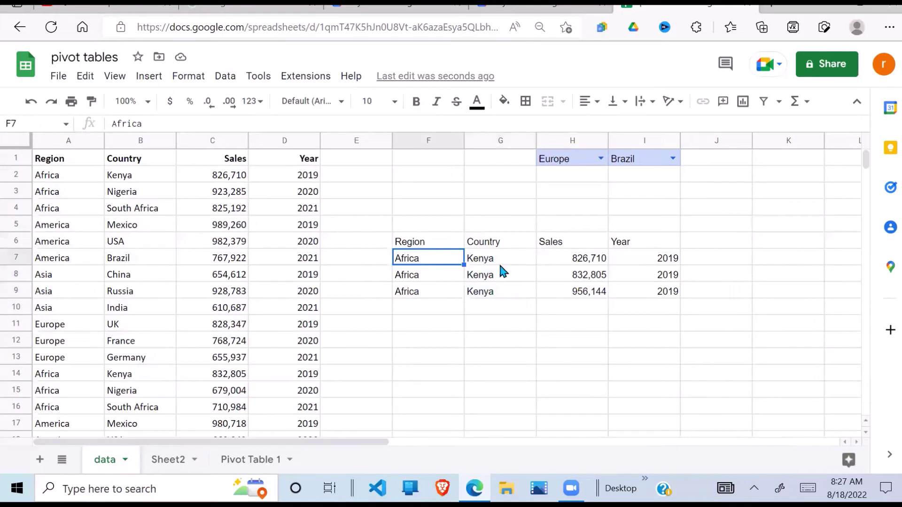
left_click(457, 292)
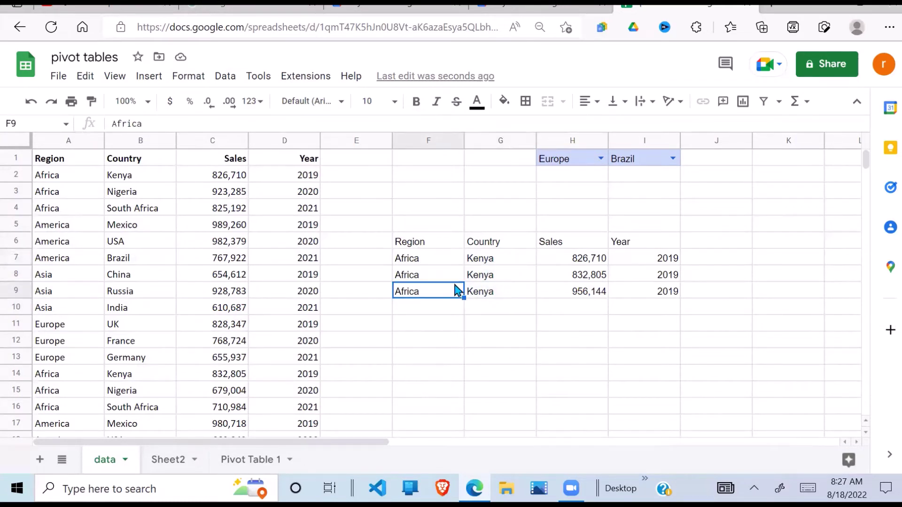
left_click(420, 247)
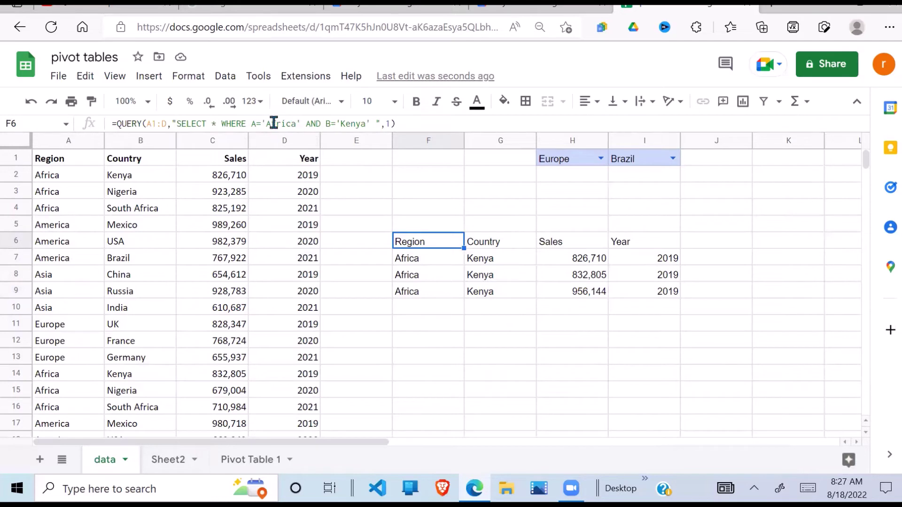
Step: Examine the region and country dropdown cells H1 and I1 alongside the query table
left_click(555, 278)
left_click(594, 163)
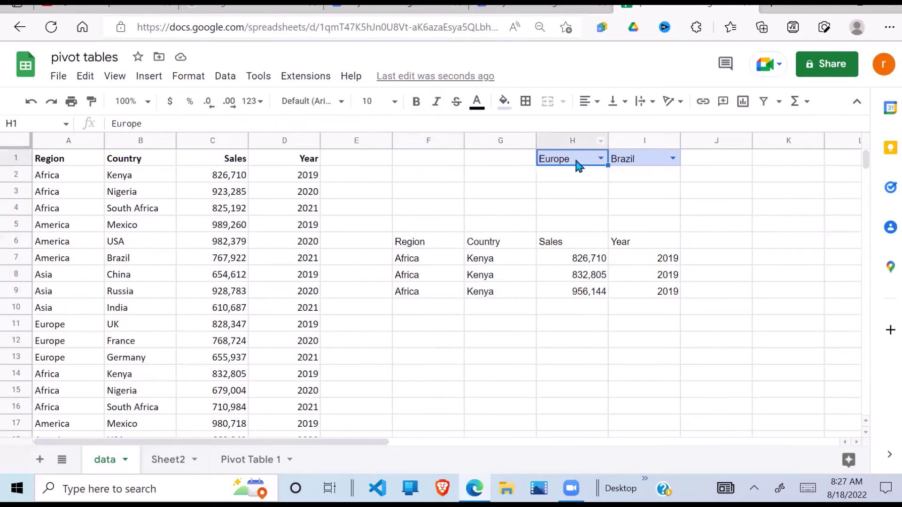
left_click(657, 165)
left_click(559, 163)
left_click(651, 162)
left_click(471, 245)
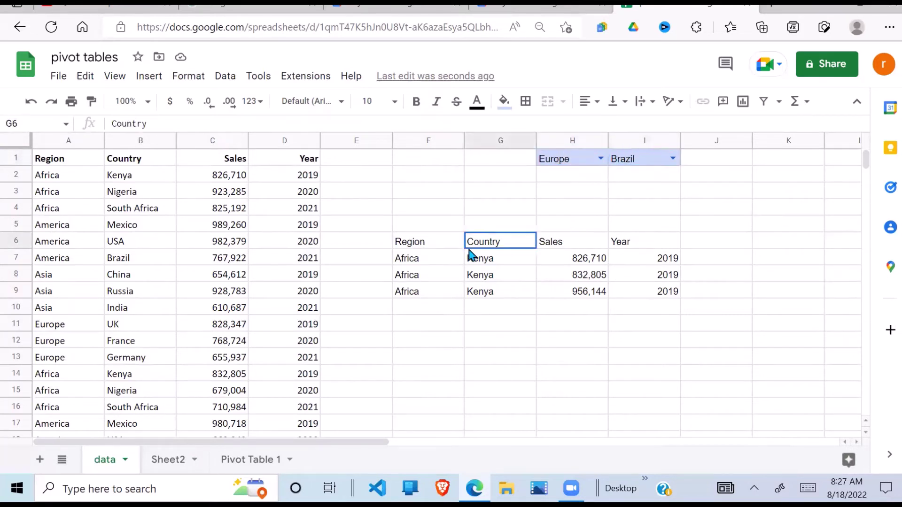
left_click(423, 243)
left_click(430, 290)
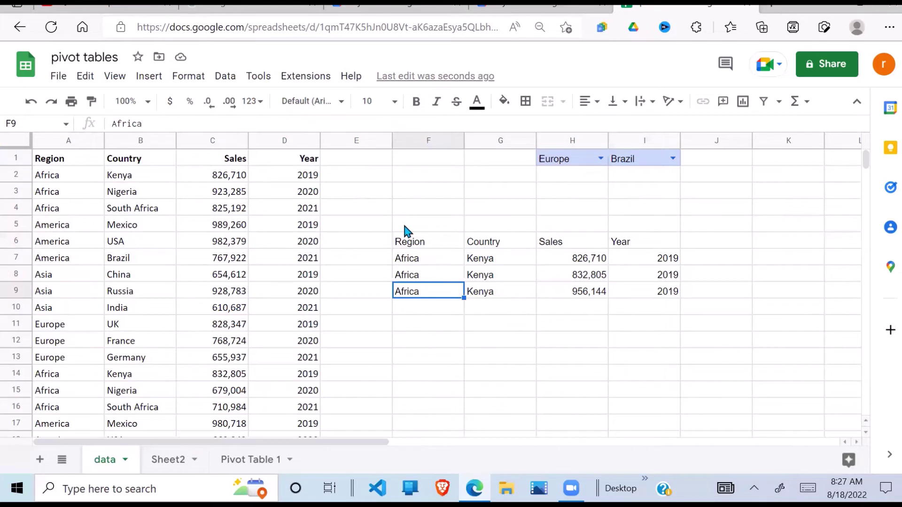
Step: Remove the "AND B='Kenya'" condition from F6's query, keep only the Africa filter, and reselect F6
left_click(425, 240)
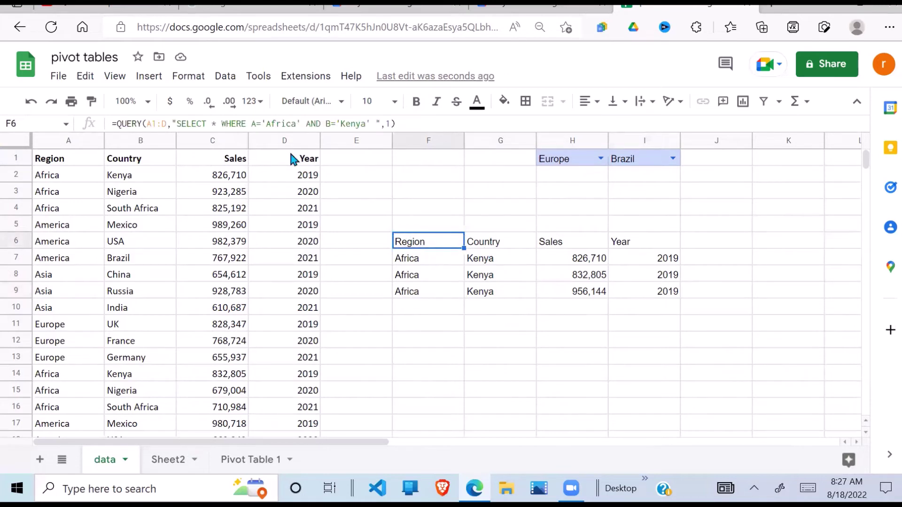
left_click(298, 124)
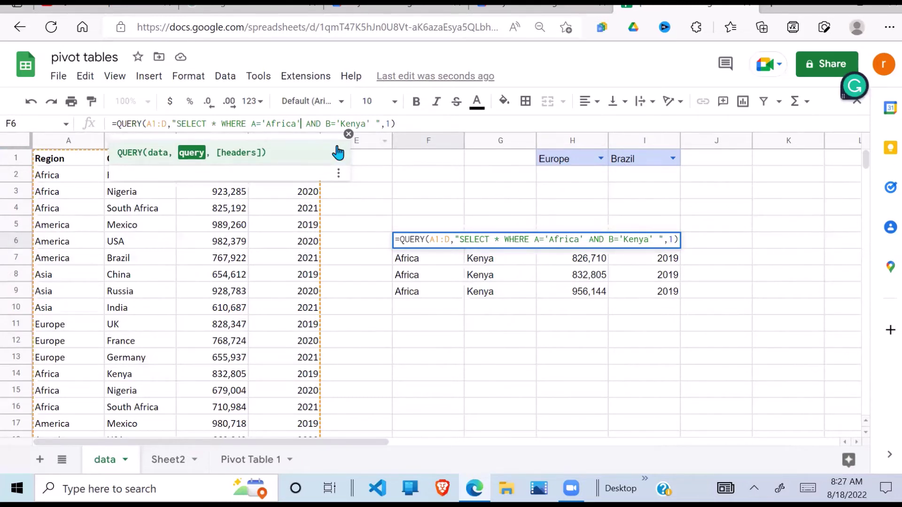
left_click(371, 124)
key("BackSpace")
key("BackSpace")
key("BackSpace")
key("BackSpace")
key("BackSpace")
key("BackSpace")
key("BackSpace")
key("BackSpace")
key("BackSpace")
key("BackSpace")
key("BackSpace")
key("BackSpace")
key("BackSpace")
key("BackSpace")
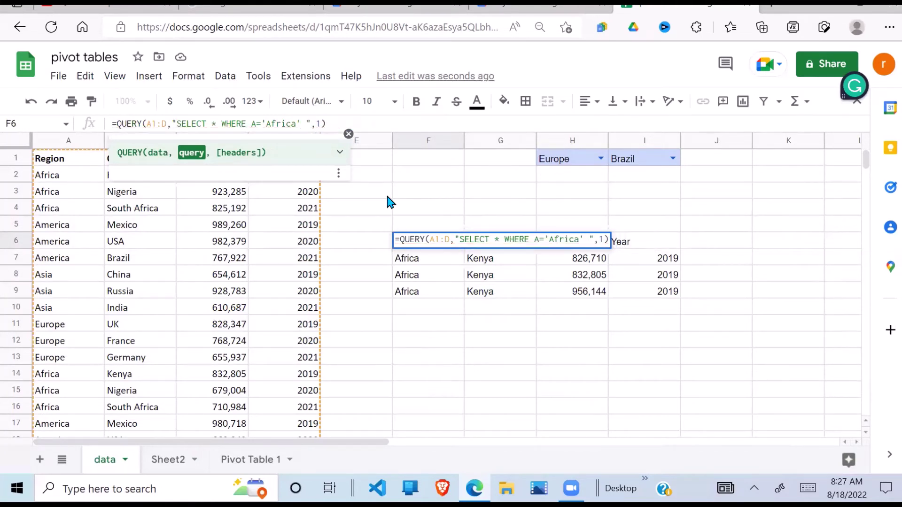
key("Return")
left_click(523, 304)
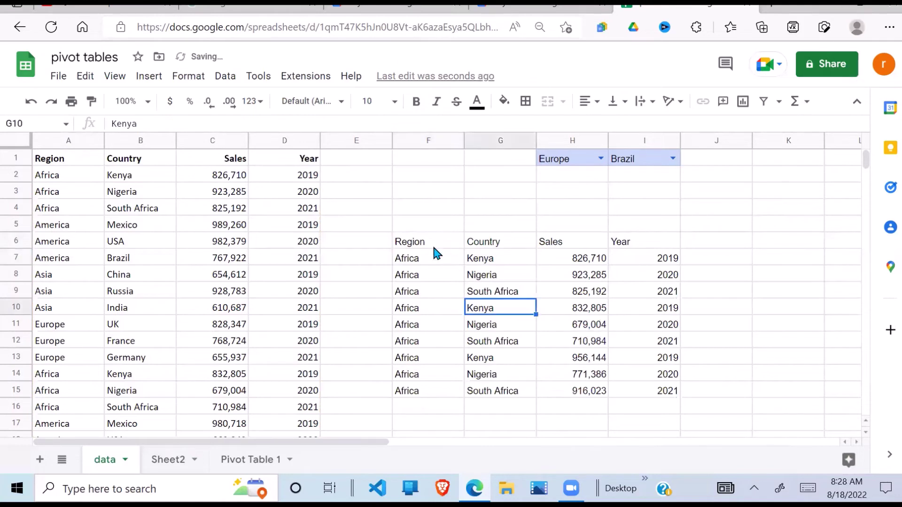
left_click(427, 242)
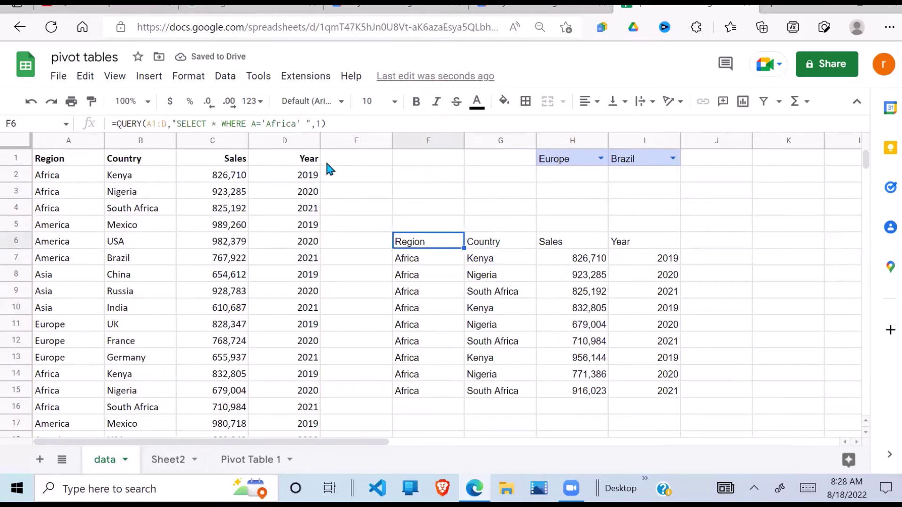
Step: Replace Africa in F6's query with a reference to H1, so the condition reads A='"&H1&"', and apply it
left_click(296, 128)
key("BackSpace")
key("BackSpace")
key("BackSpace")
key("BackSpace")
key("BackSpace")
key("BackSpace")
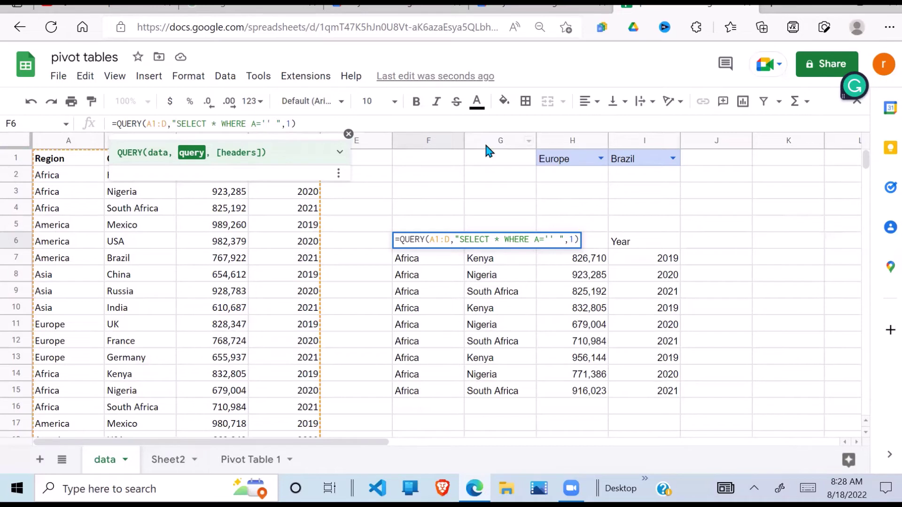
type("\"&")
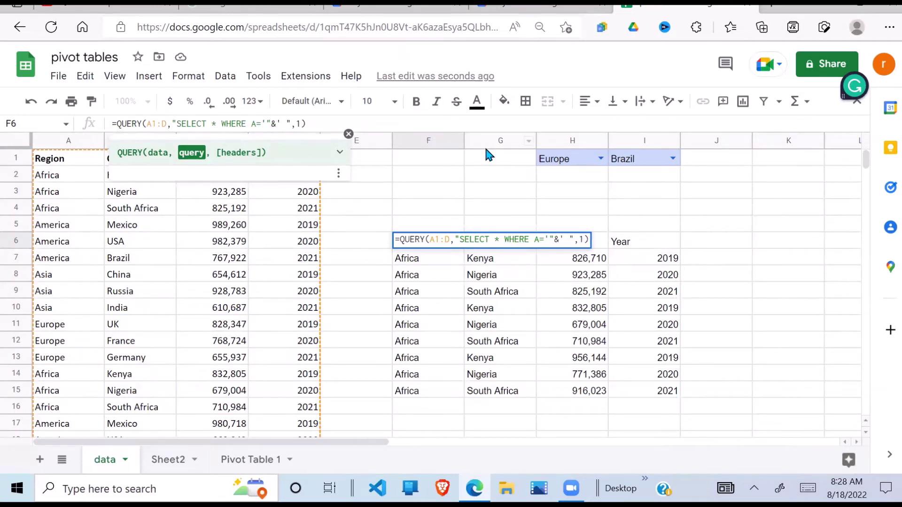
left_click(573, 160)
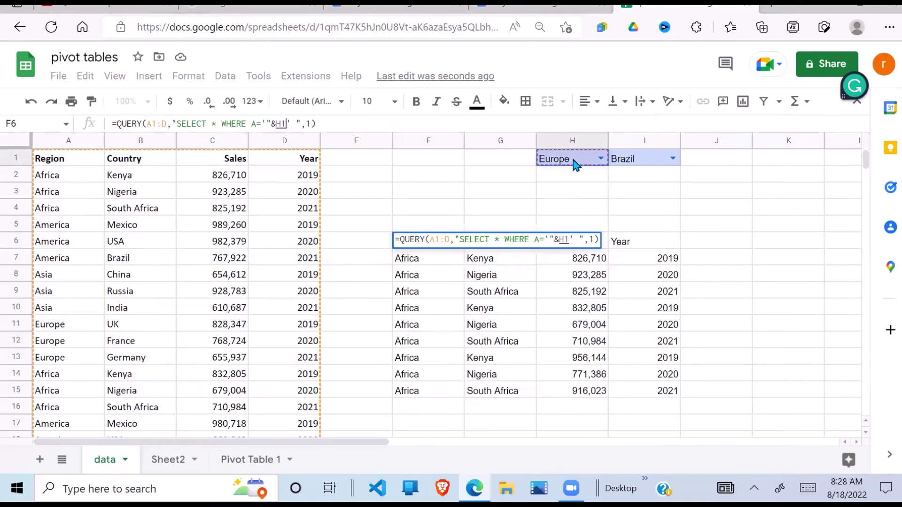
type("&")
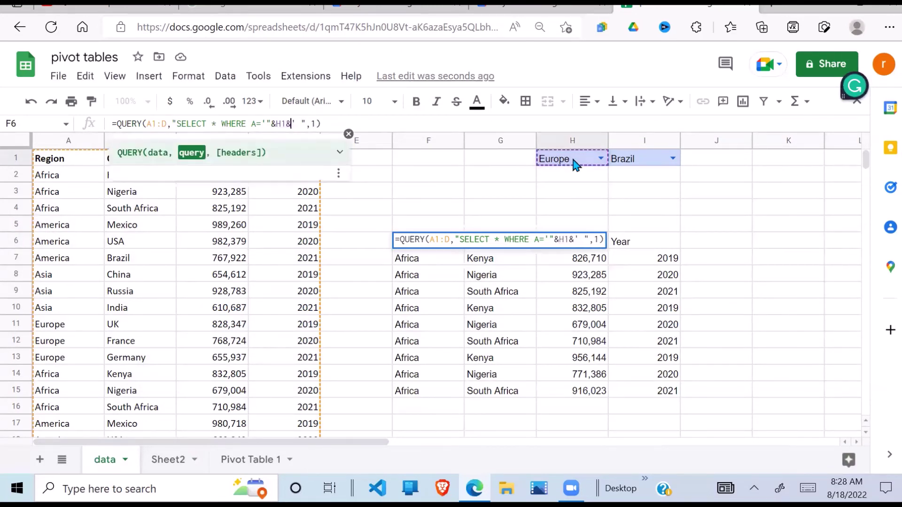
type("\"")
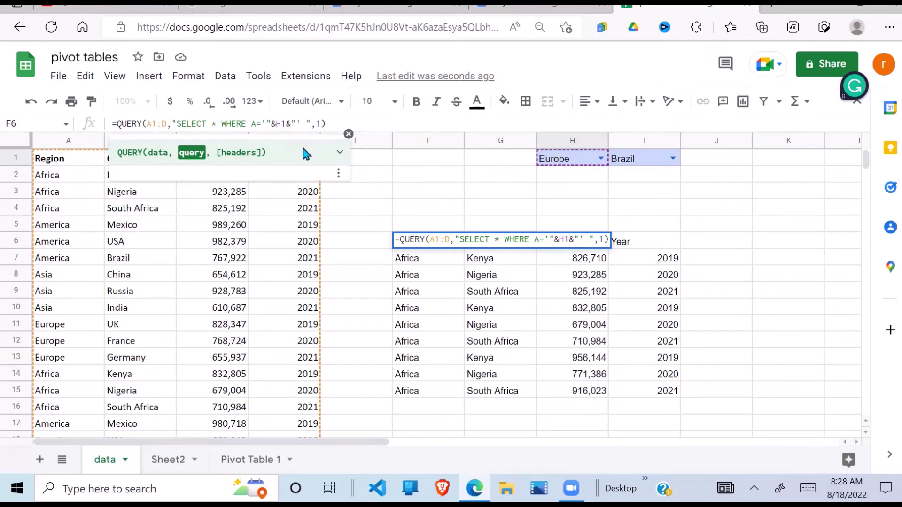
key("Return")
Step: Compare the Region values in the filtered rows F7:F16 with the region chosen in H1
left_click(593, 279)
left_click_drag(593, 279, 433, 410)
left_click(560, 242)
left_click_drag(430, 416, 430, 413)
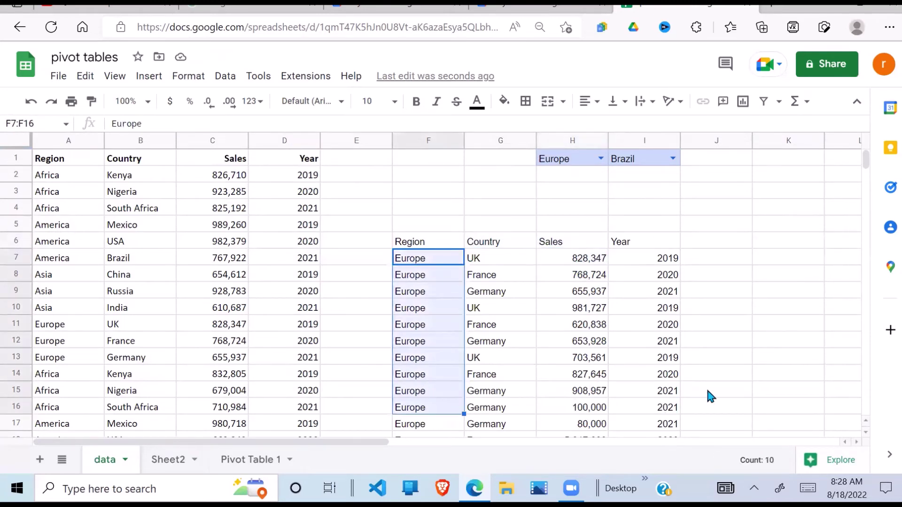
left_click(572, 159)
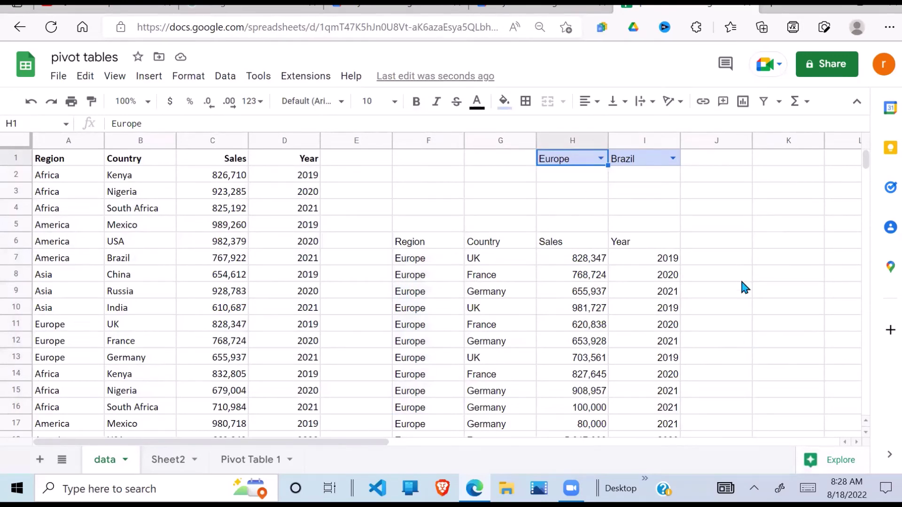
Step: Hide the sheet's header menus and enlarge the page around the H1 and I1 dropdowns and the query table
left_click(856, 106)
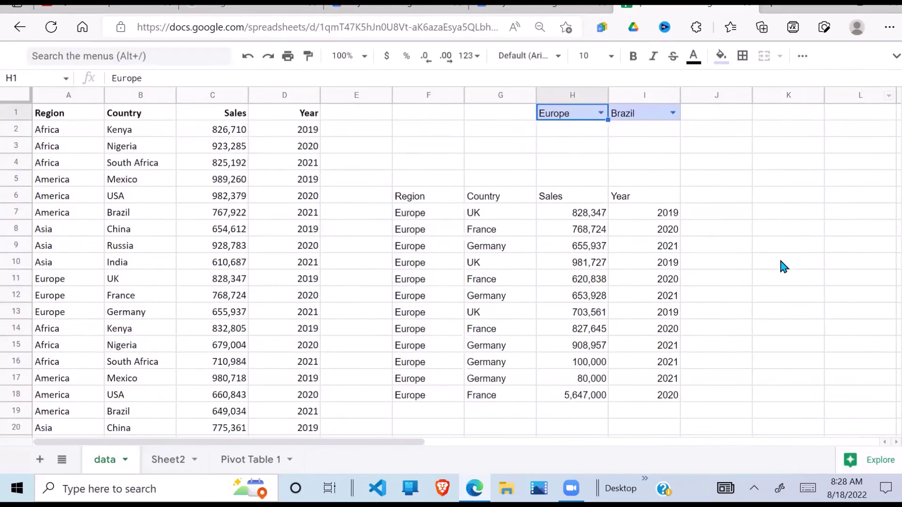
key("ctrl+plus")
key("ctrl+plus")
key("ctrl+plus")
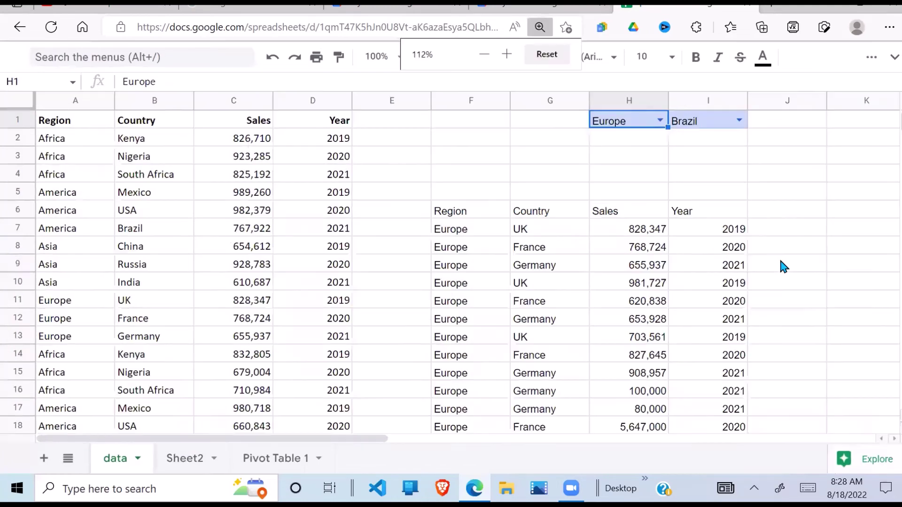
left_click(764, 254)
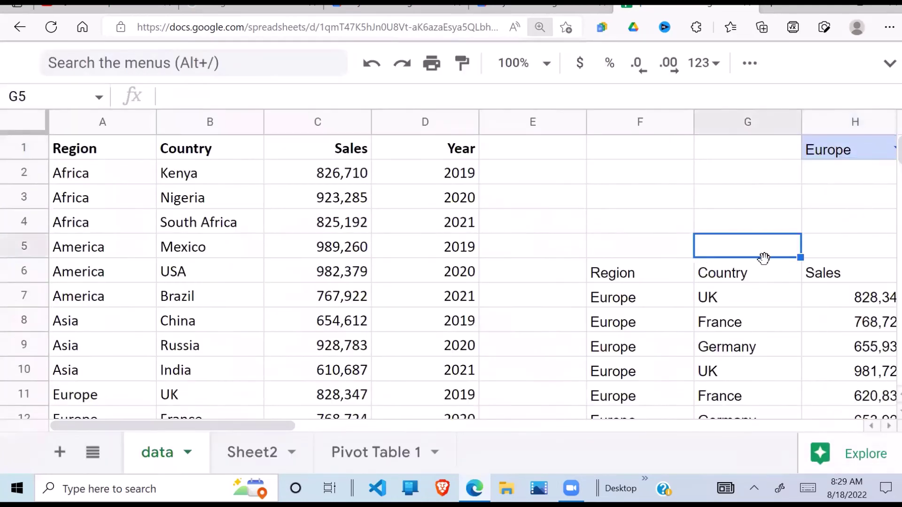
key("Right")
key("Right")
key("Right")
key("Right")
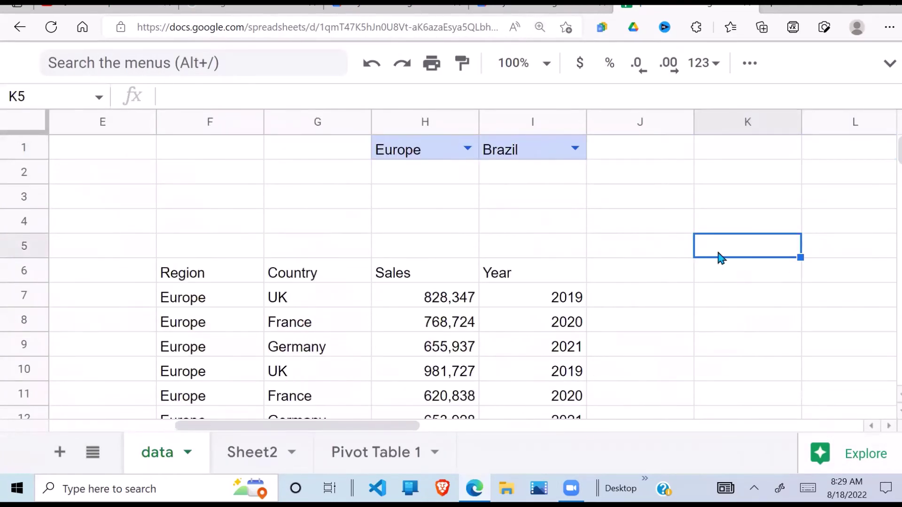
left_click(656, 236)
left_click(453, 227)
left_click(449, 199)
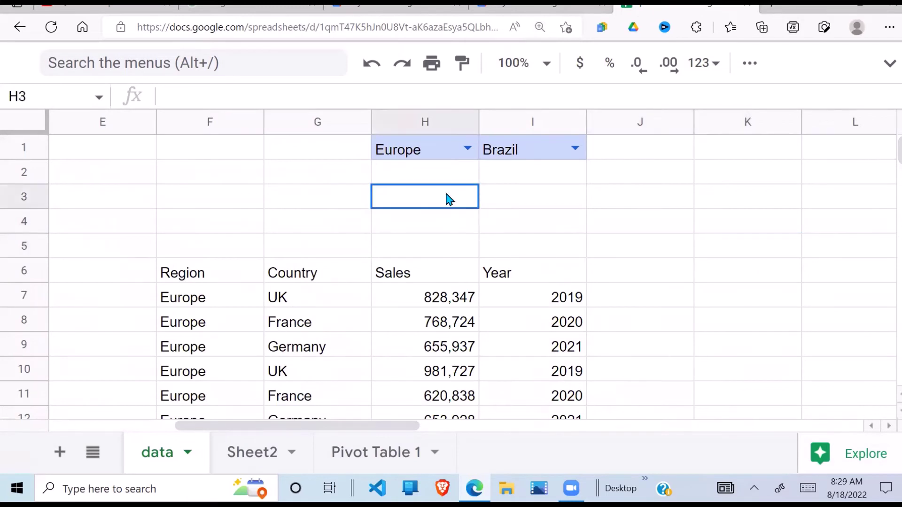
scroll(449, 200, "up", 5)
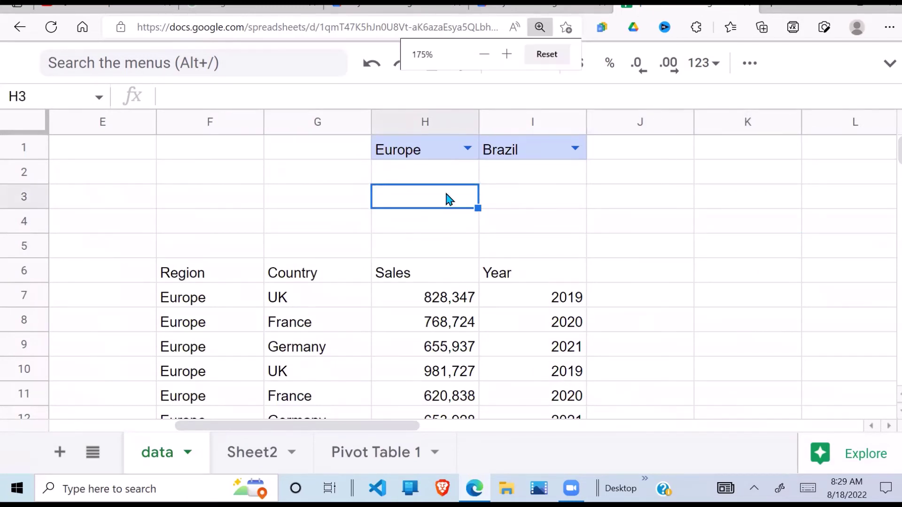
scroll(880, 191, "down", 20)
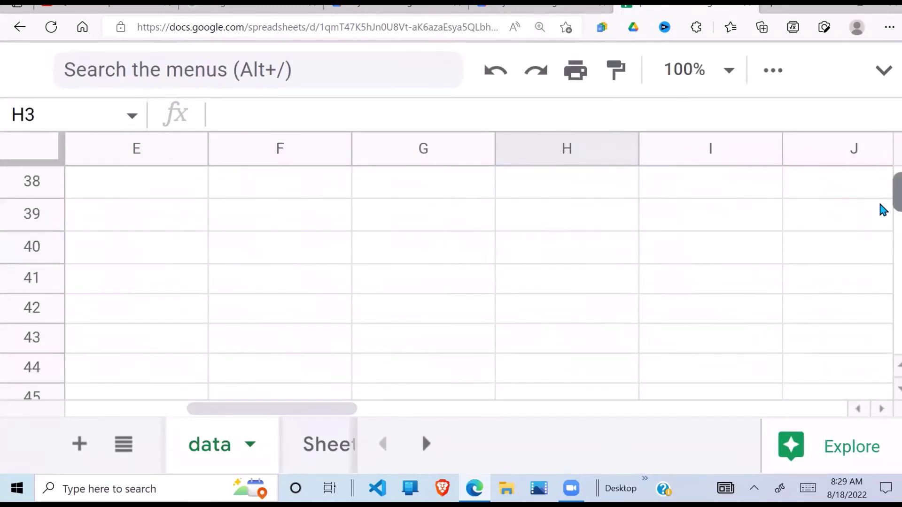
scroll(880, 192, "up", 20)
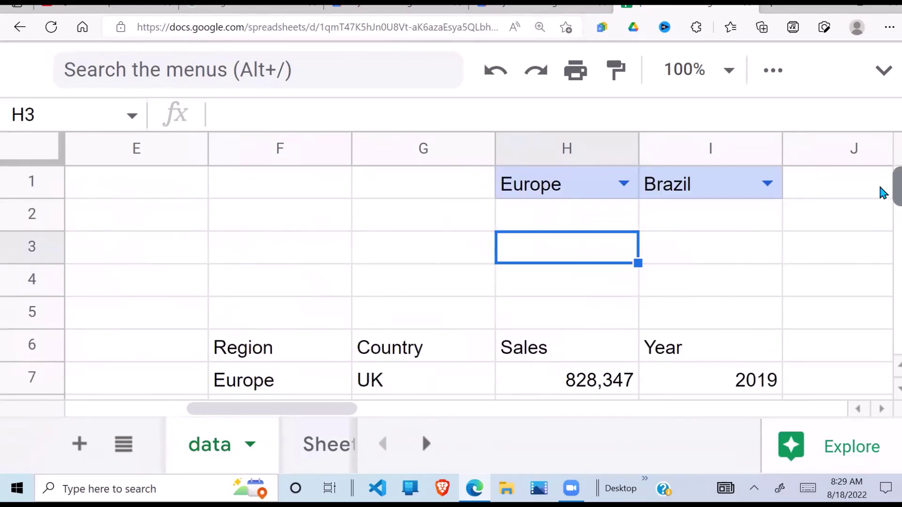
Step: Move the QUERY formula from F6 up to F3, closer to the dropdown cells
left_click(626, 307)
left_click(256, 349)
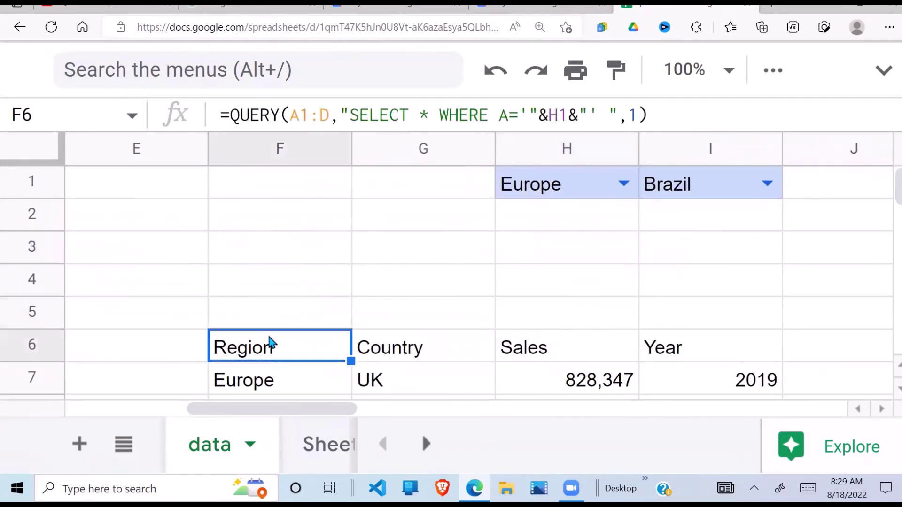
key("ctrl+c")
scroll(275, 315, "down", 3)
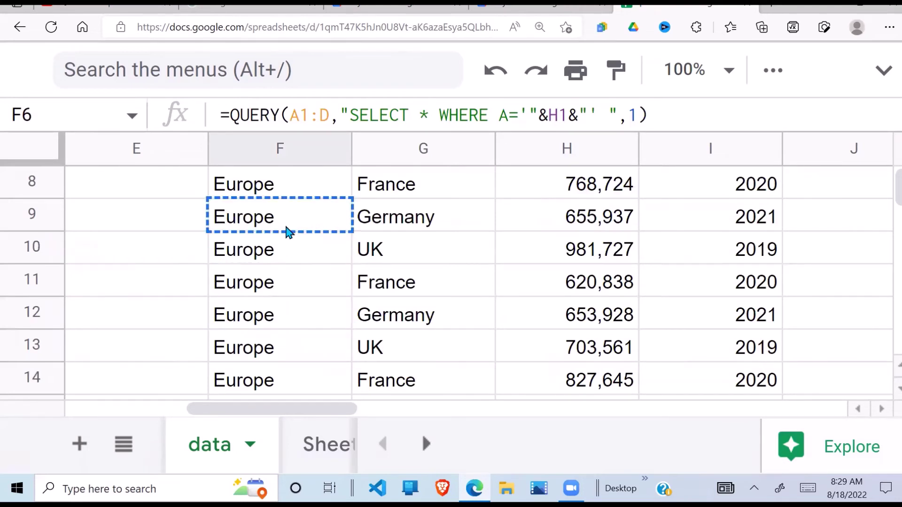
scroll(296, 188, "up", 5)
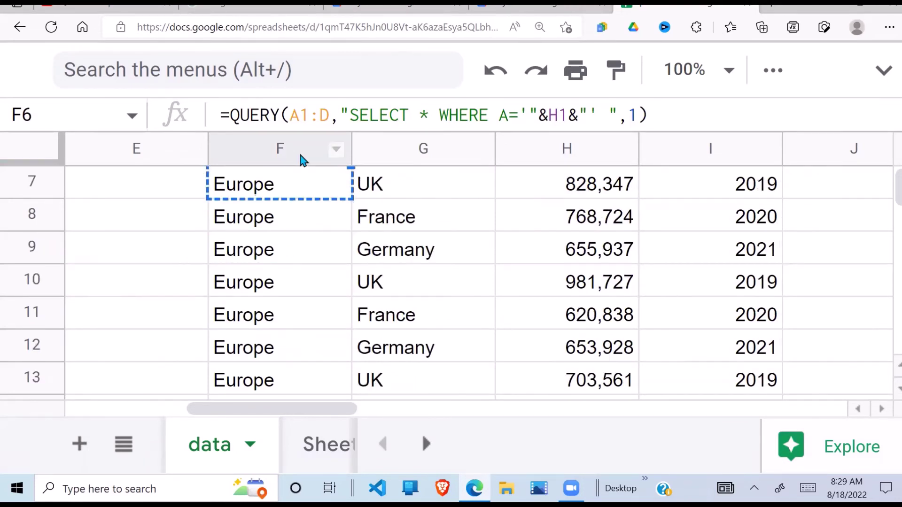
left_click_drag(302, 147, 305, 258)
left_click(489, 334)
left_click(491, 258)
Step: Test the region dropdown in H1 with Africa, examine the filtered rows, and switch it to Europe
left_click(624, 184)
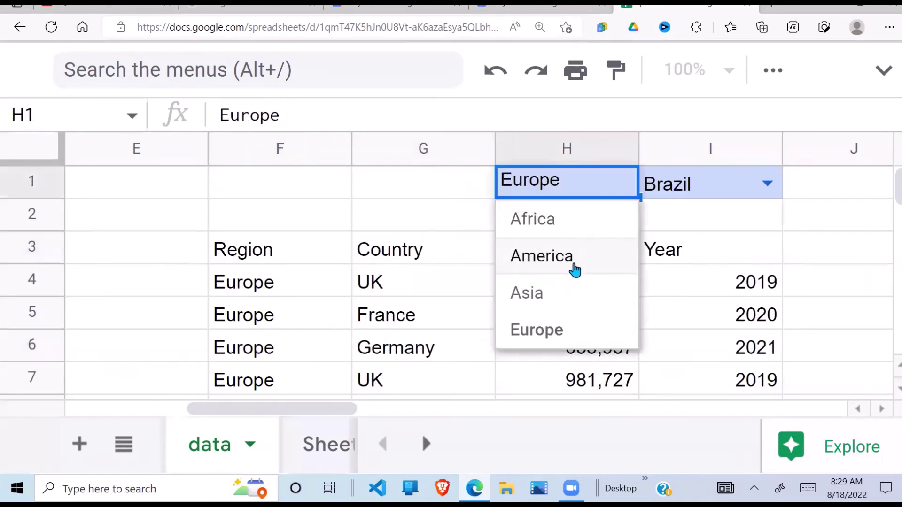
left_click(571, 229)
left_click_drag(308, 259, 710, 380)
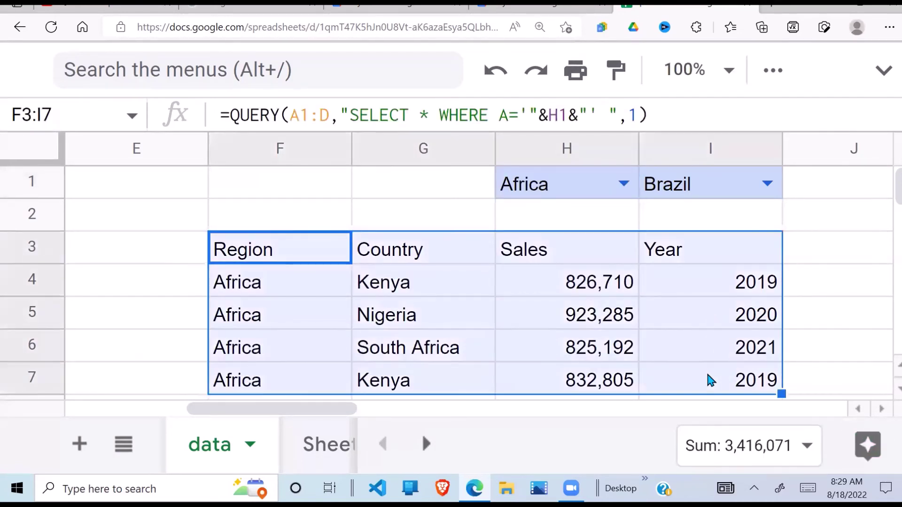
left_click(623, 183)
left_click(552, 333)
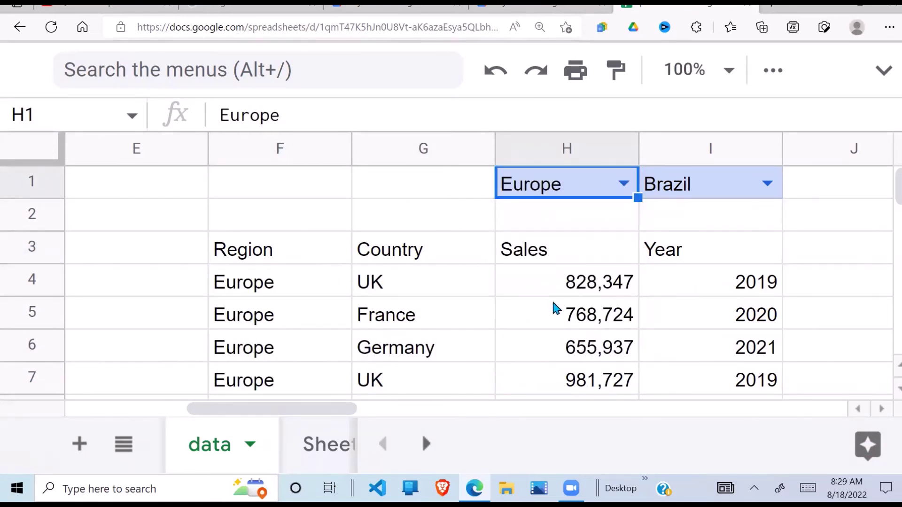
Step: Choose Asia in the region dropdown H1 and examine the filtered rows in the query table
double_click(618, 183)
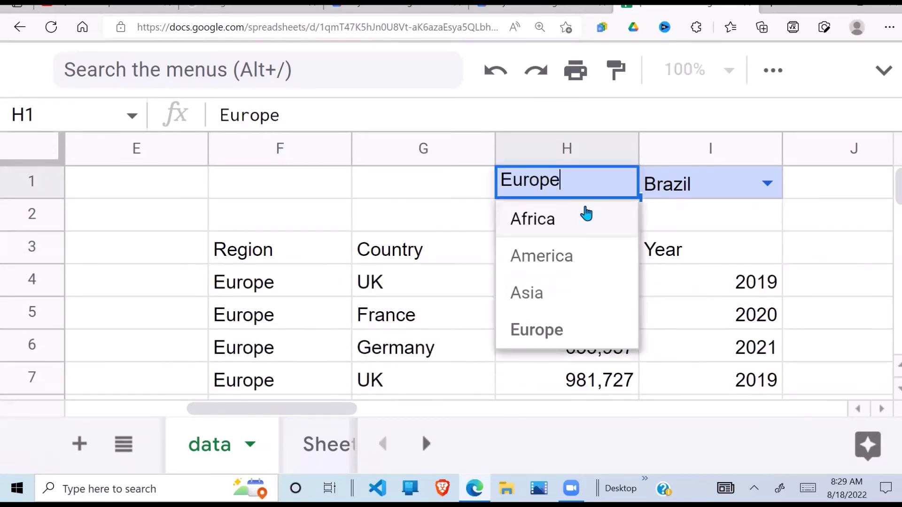
left_click(547, 305)
left_click_drag(350, 256, 745, 357)
left_click(514, 314)
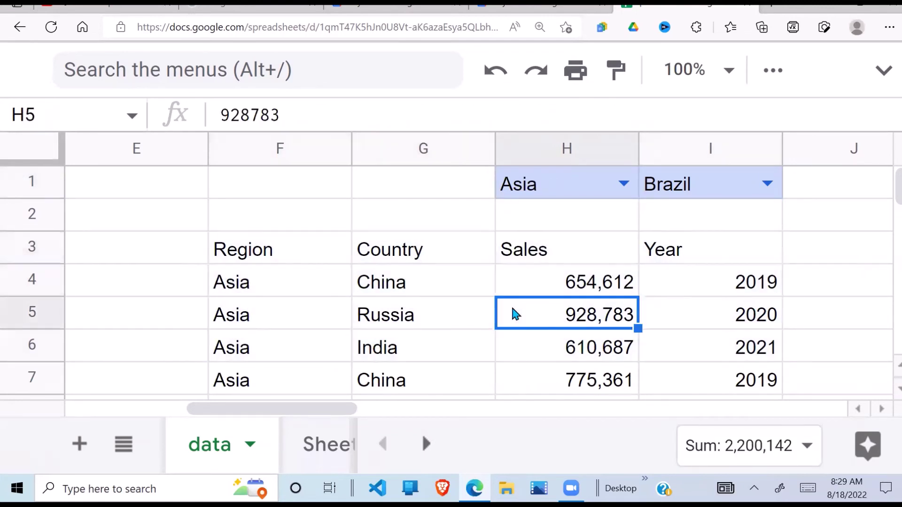
left_click(342, 276)
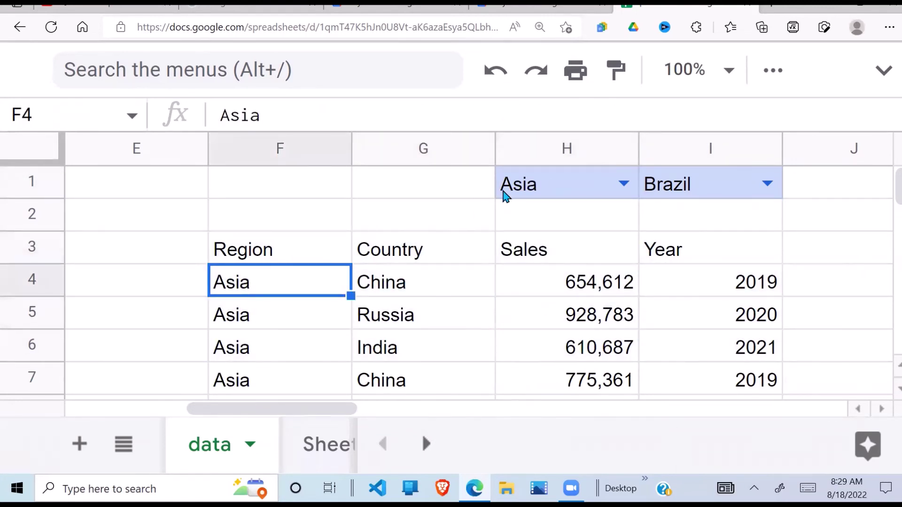
left_click(570, 190)
Step: Copy the region condition A='"&H1&"' from F3's query and leave the formula as it is
left_click(256, 261)
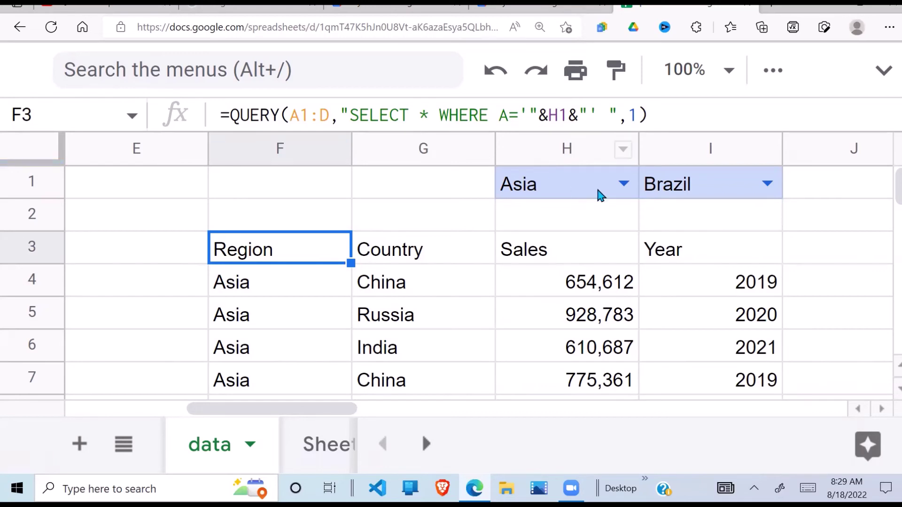
left_click(597, 116)
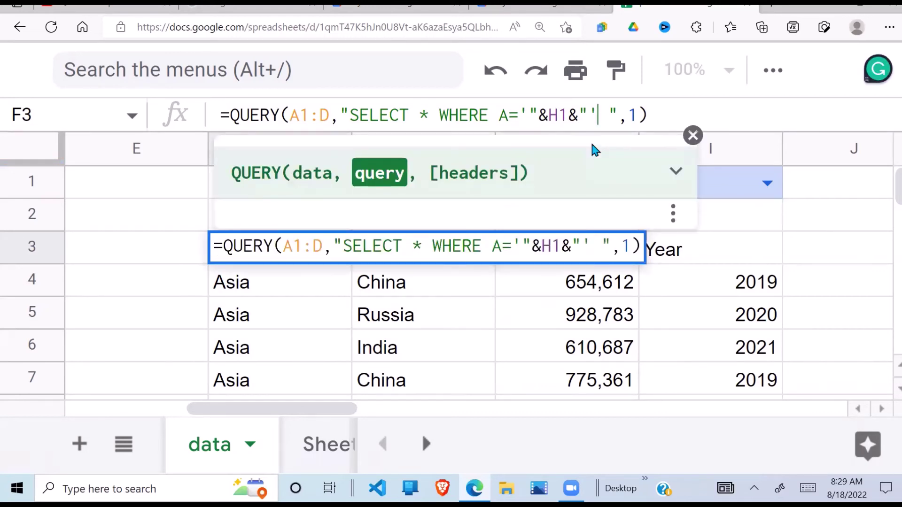
left_click_drag(595, 116, 497, 115)
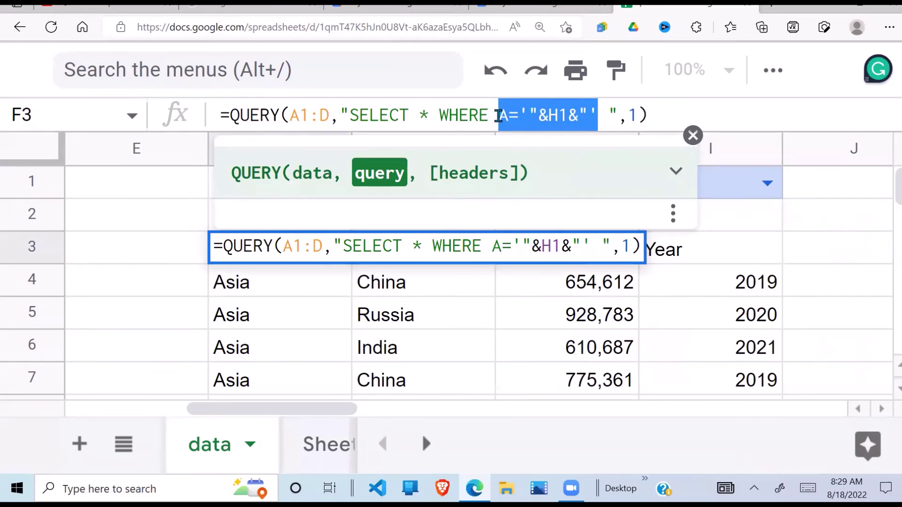
key("Escape")
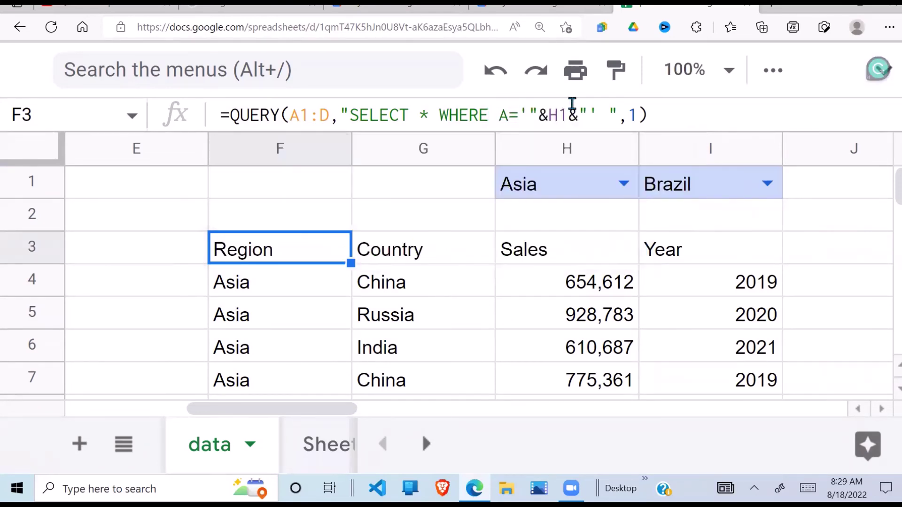
Step: Append AND in capitals after the region condition in F3's query string
left_click(602, 116)
type("and")
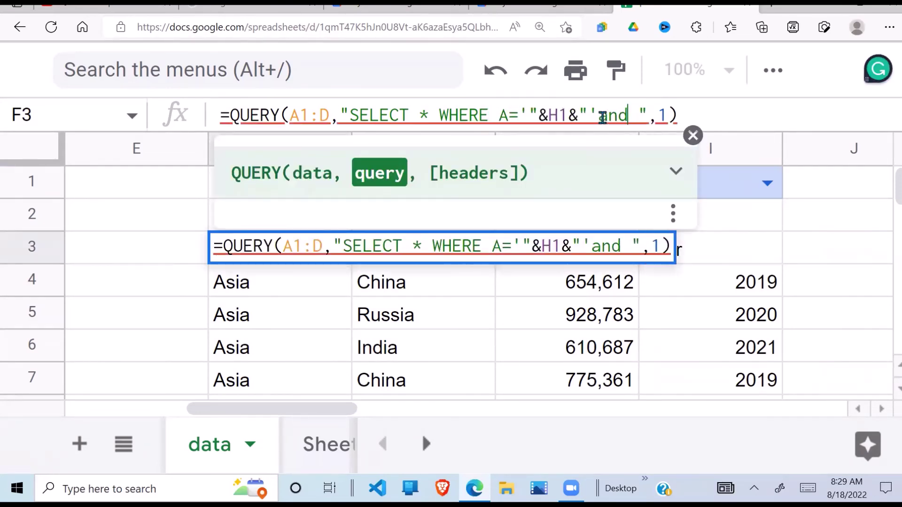
key("BackSpace")
key("BackSpace")
key("BackSpace")
type("and")
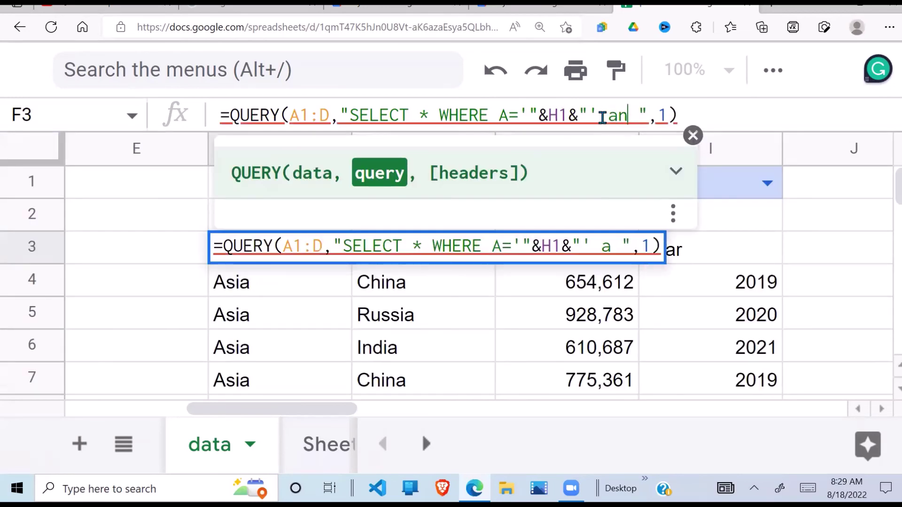
key("BackSpace")
key("BackSpace")
key("BackSpace")
type("AND")
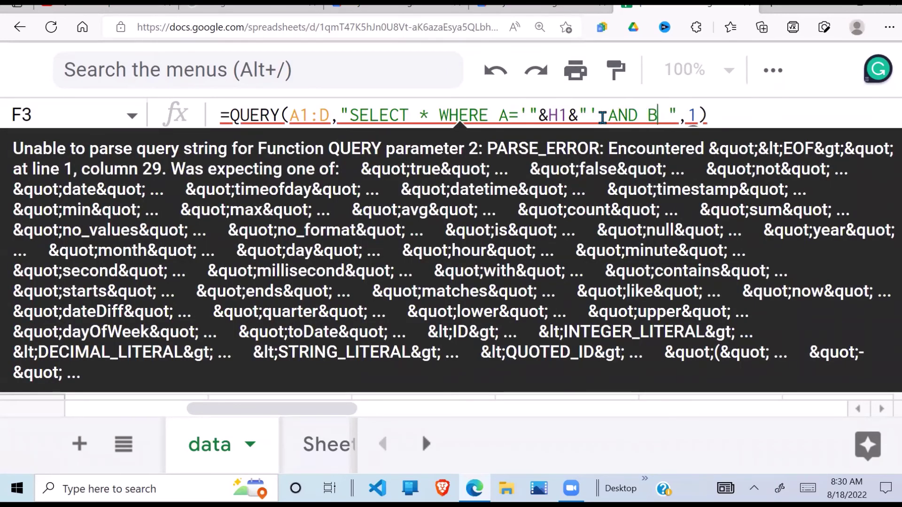
type(" B=")
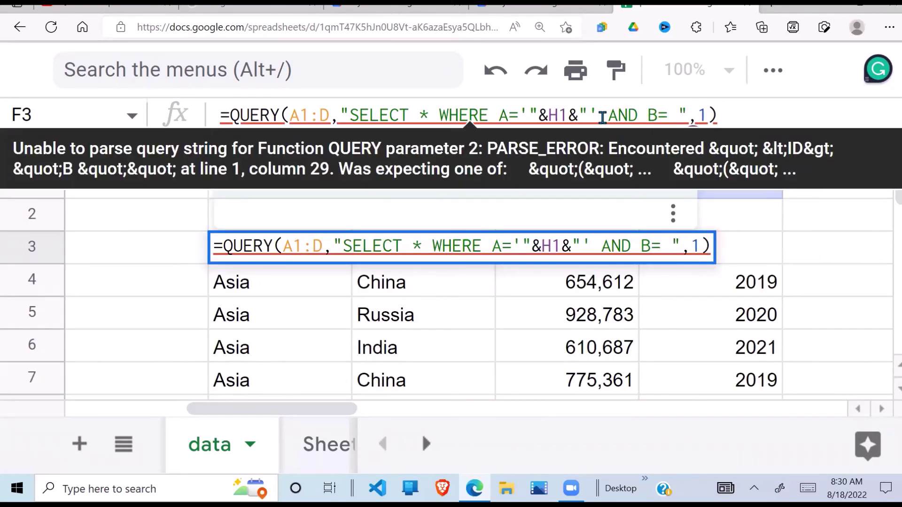
key("BackSpace")
key("BackSpace")
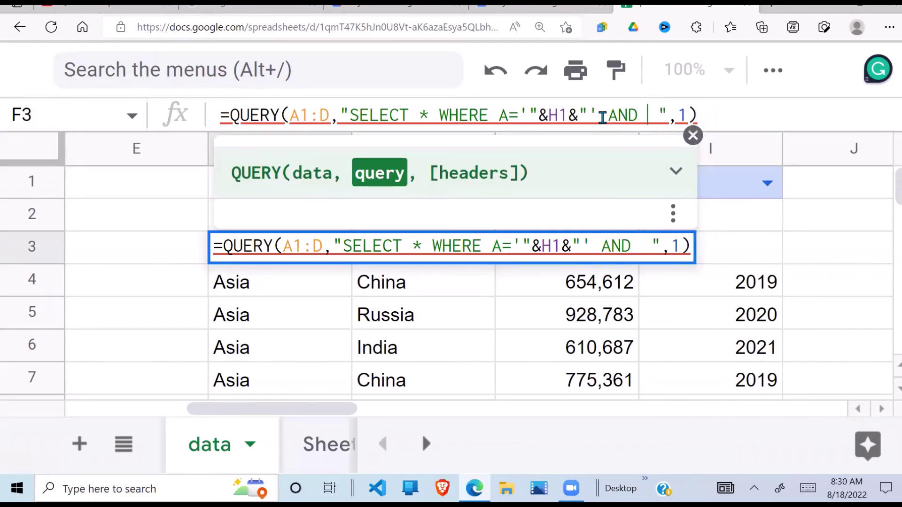
Step: Paste the copied condition after AND in F3's query, change it to B='"&I1&"' for the country dropdown, and commit the formula
key("ctrl+v")
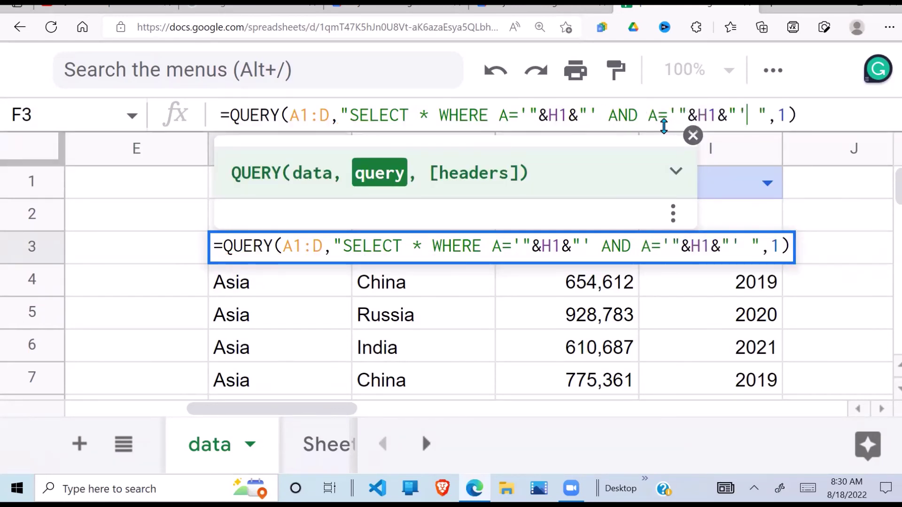
key("BackSpace")
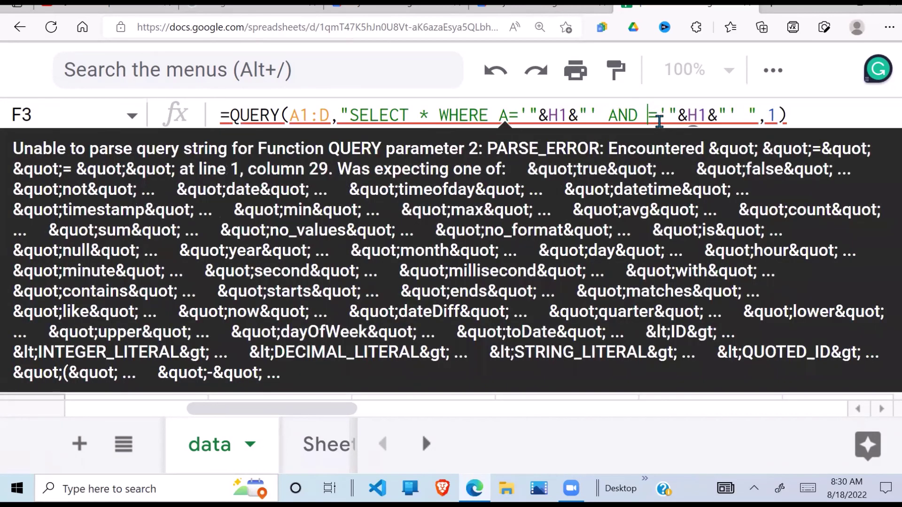
type("B")
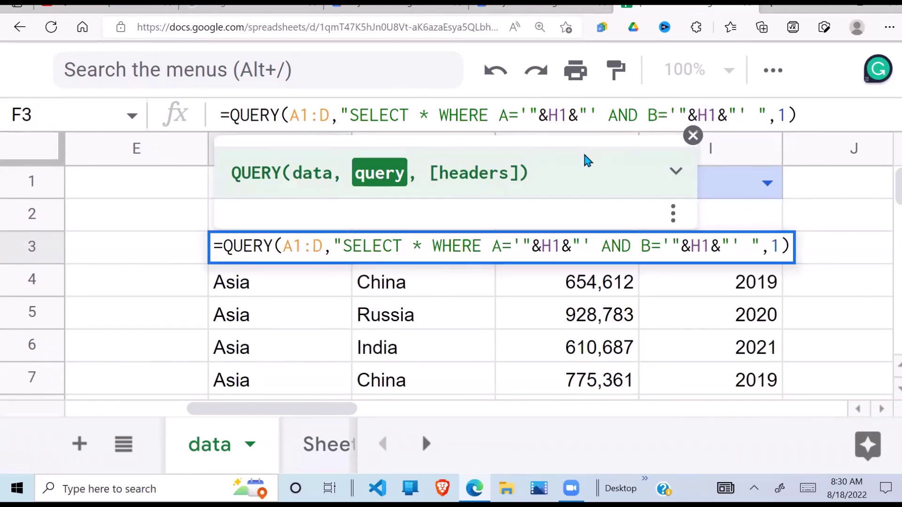
left_click(706, 116)
key("BackSpace")
type("I")
key("Return")
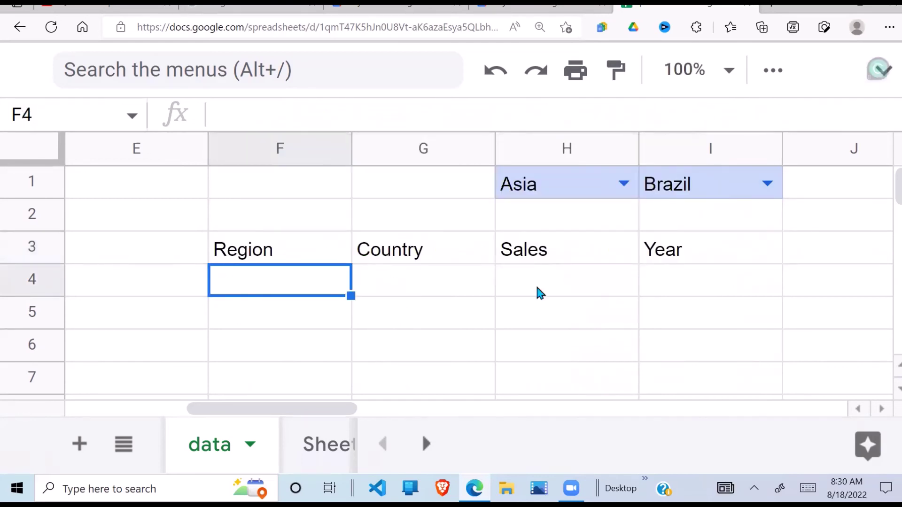
left_click(448, 313)
left_click(617, 234)
left_click(331, 258)
left_click(635, 247)
left_click(472, 278)
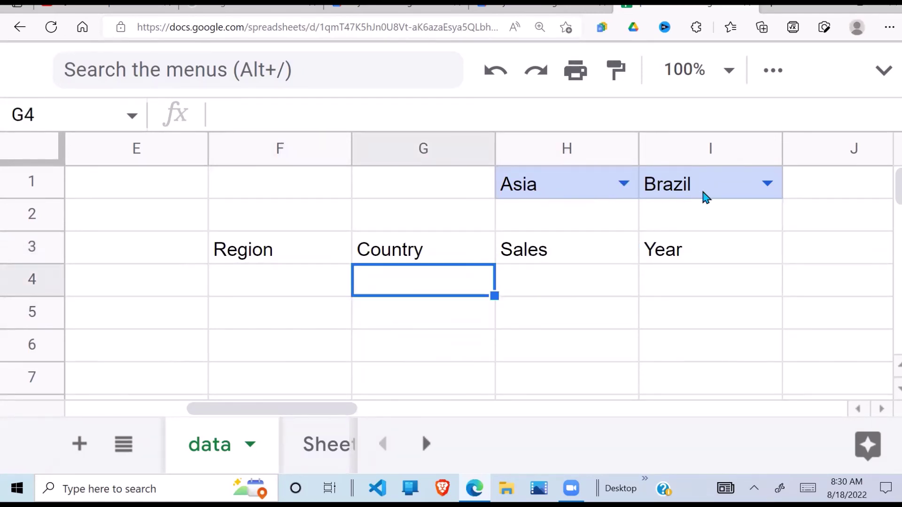
Step: Test the query table with Africa in the region dropdown H1 and Kenya in the country dropdown I1, and examine the filtered rows
left_click(624, 183)
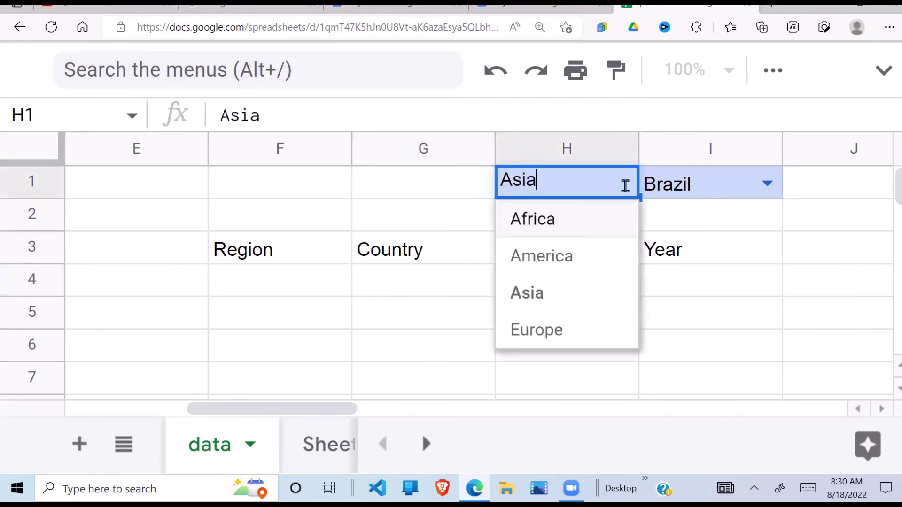
left_click(565, 228)
left_click(757, 186)
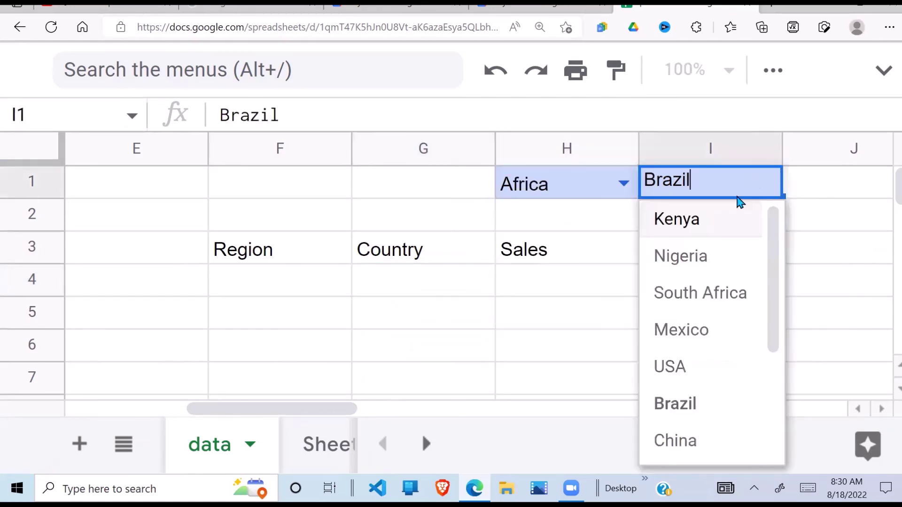
left_click(714, 221)
left_click_drag(258, 281, 259, 376)
left_click_drag(452, 279, 443, 348)
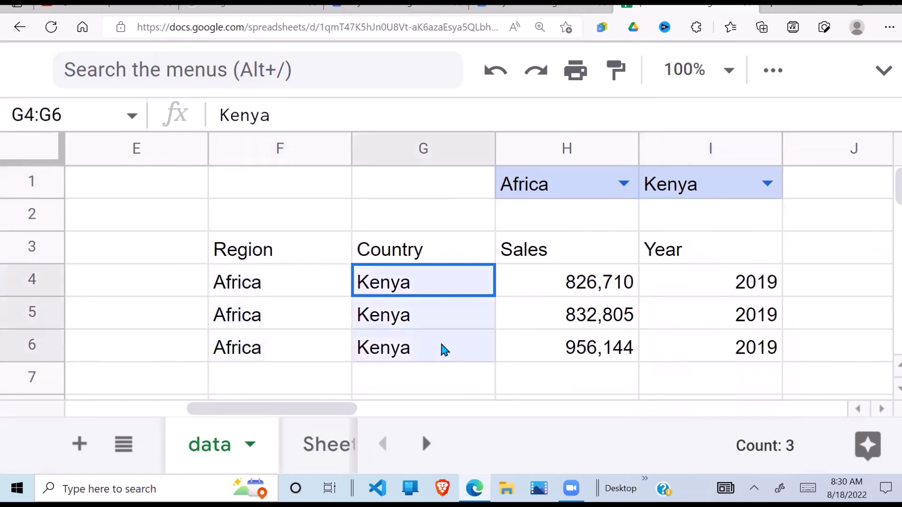
Step: Test the country dropdown I1 with Nigeria, followed by Mexico, while the region in H1 is Africa
left_click(768, 183)
left_click(705, 258)
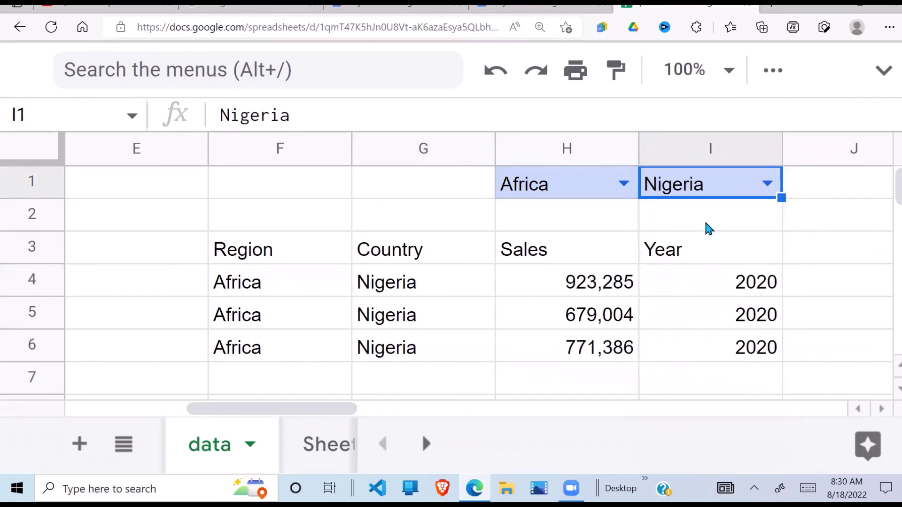
left_click(768, 187)
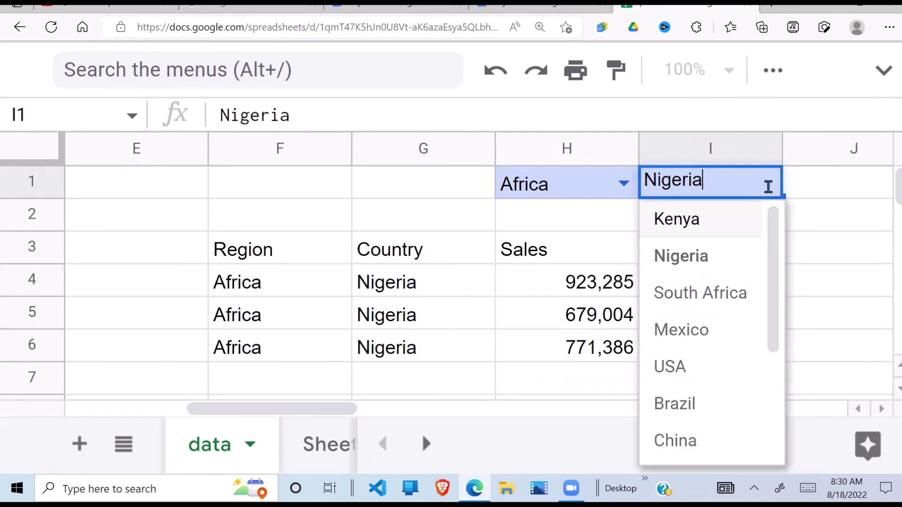
left_click(703, 332)
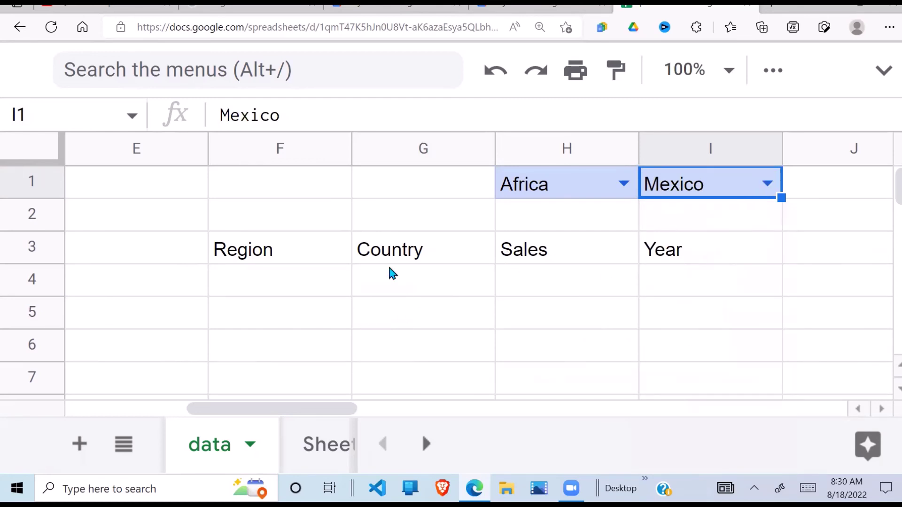
Step: Choose America in the region dropdown H1, check the Mexico rows, and switch the country dropdown I1 to Brazil
left_click(623, 183)
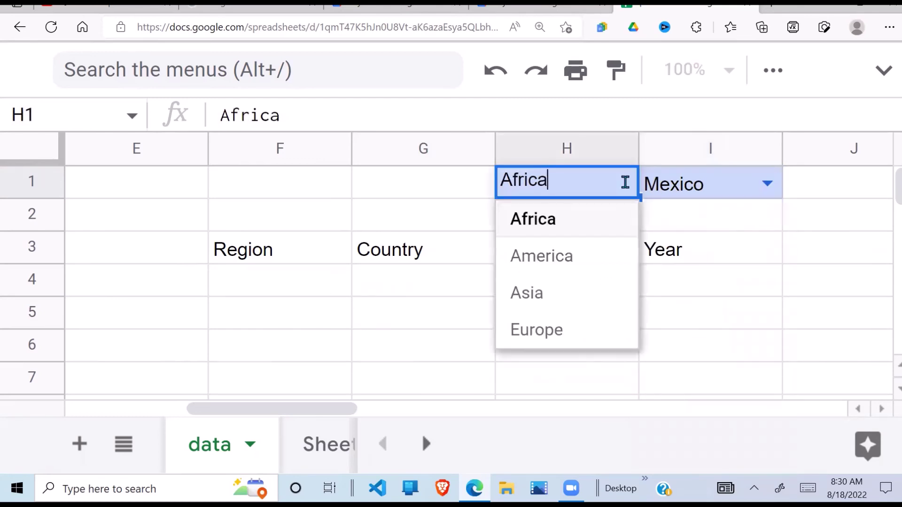
left_click(574, 263)
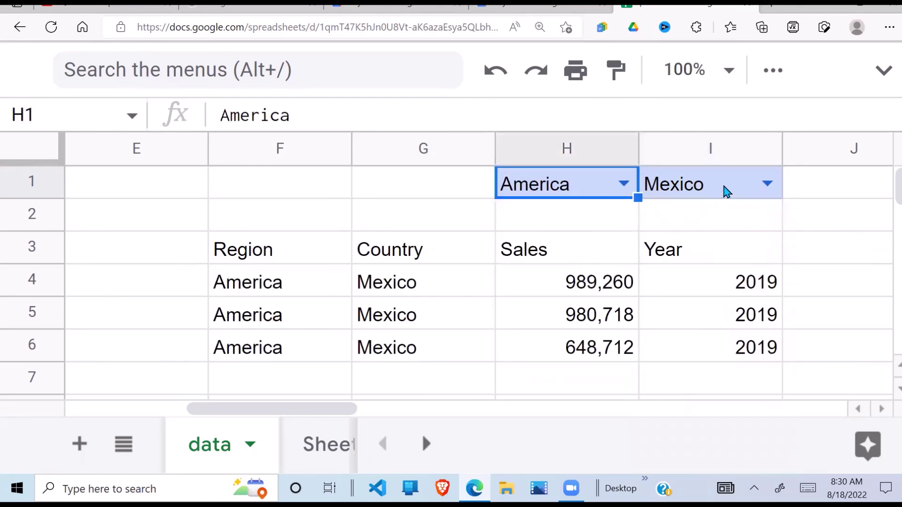
left_click(763, 183)
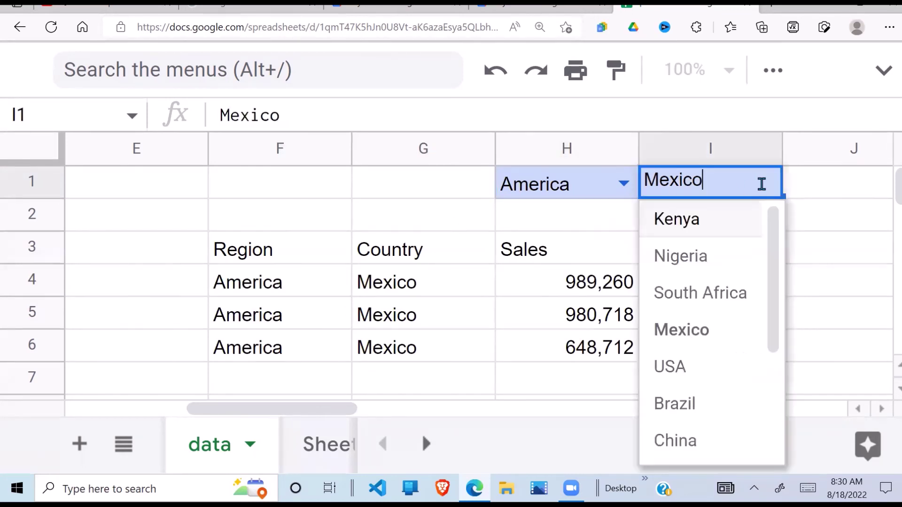
left_click(690, 405)
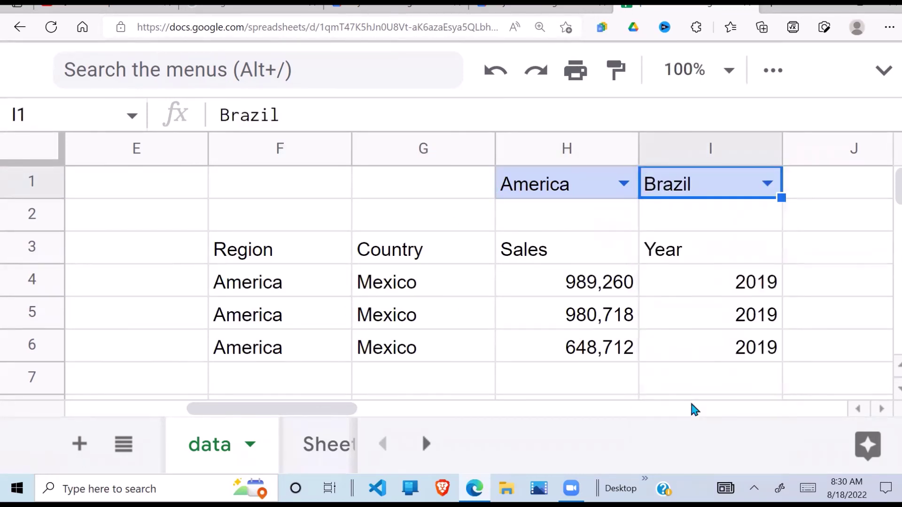